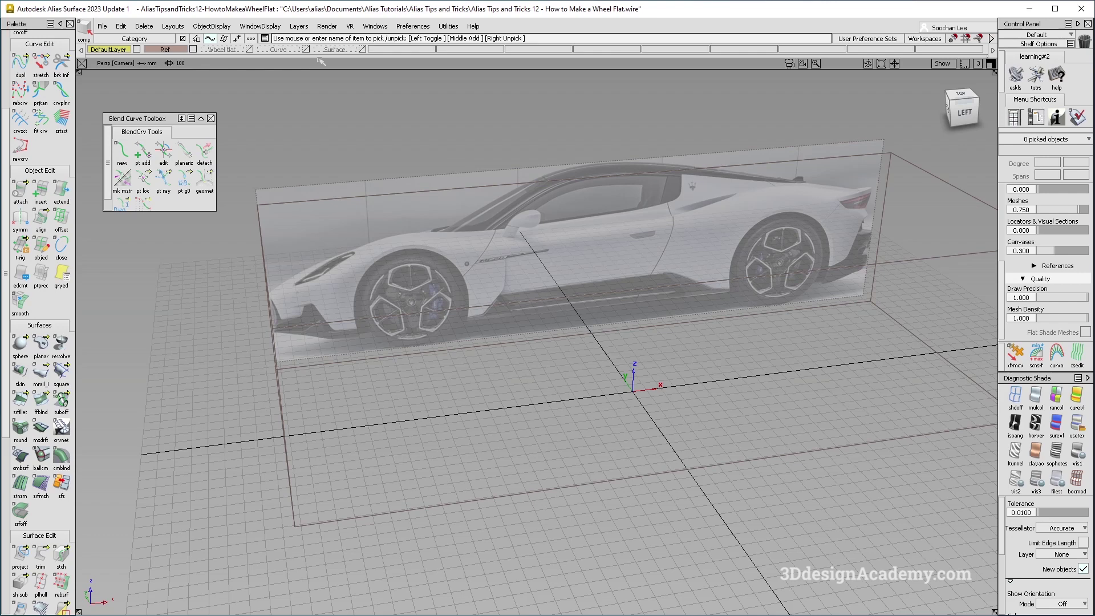
Step: Switch to the Left view and show the Wheel flat layer's curves over the front wheel
key(F6)
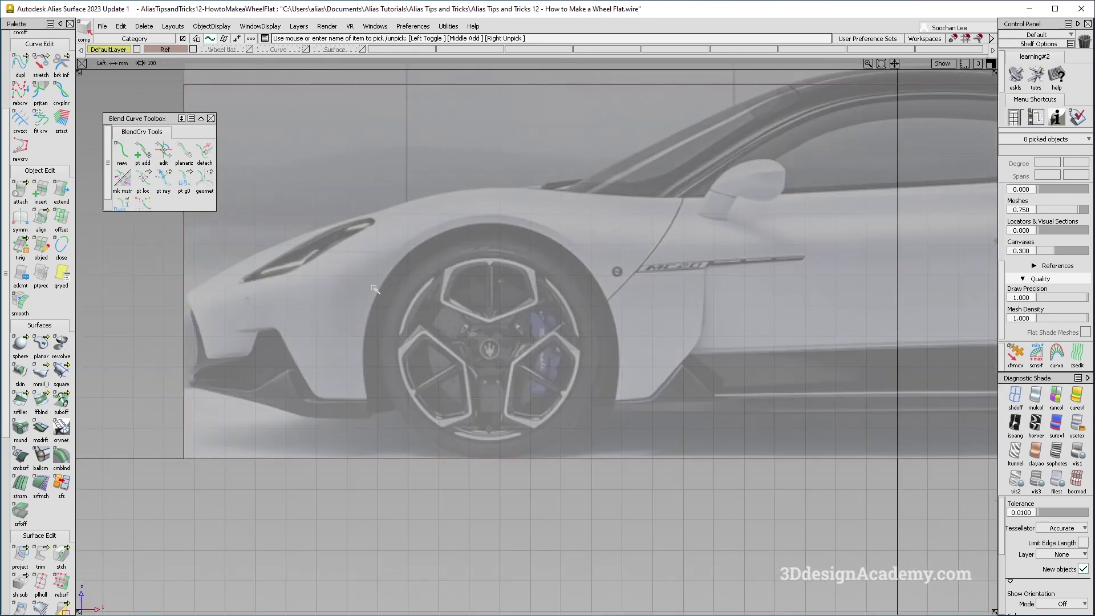
alt+shift+middle_drag(375, 285, 361, 244)
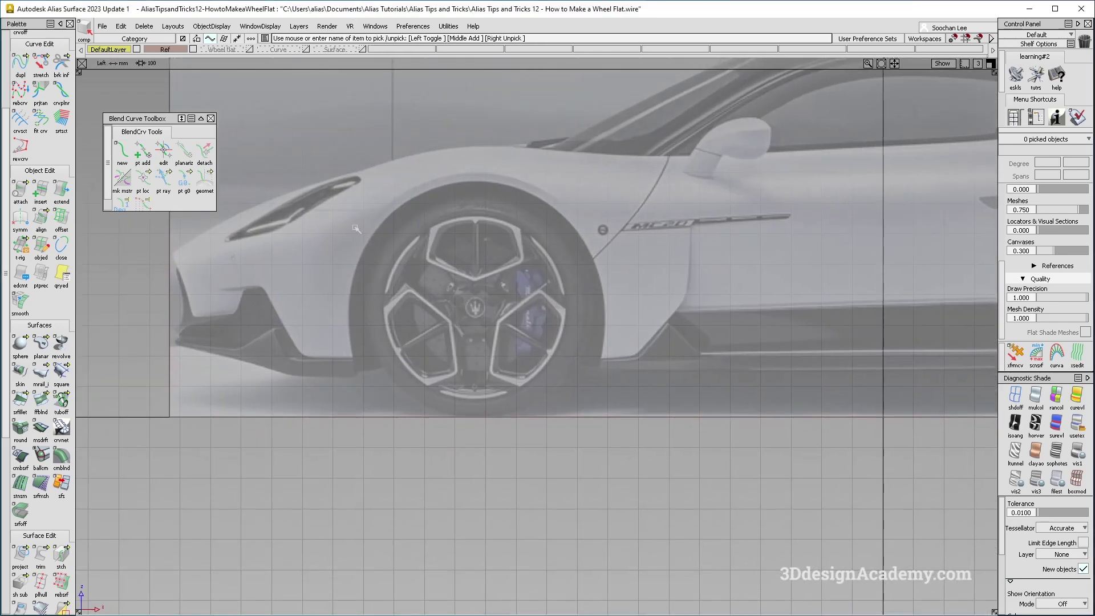
click(250, 49)
alt+shift+middle_drag(423, 366, 445, 363)
ctrl+shift+drag(445, 364, 417, 229)
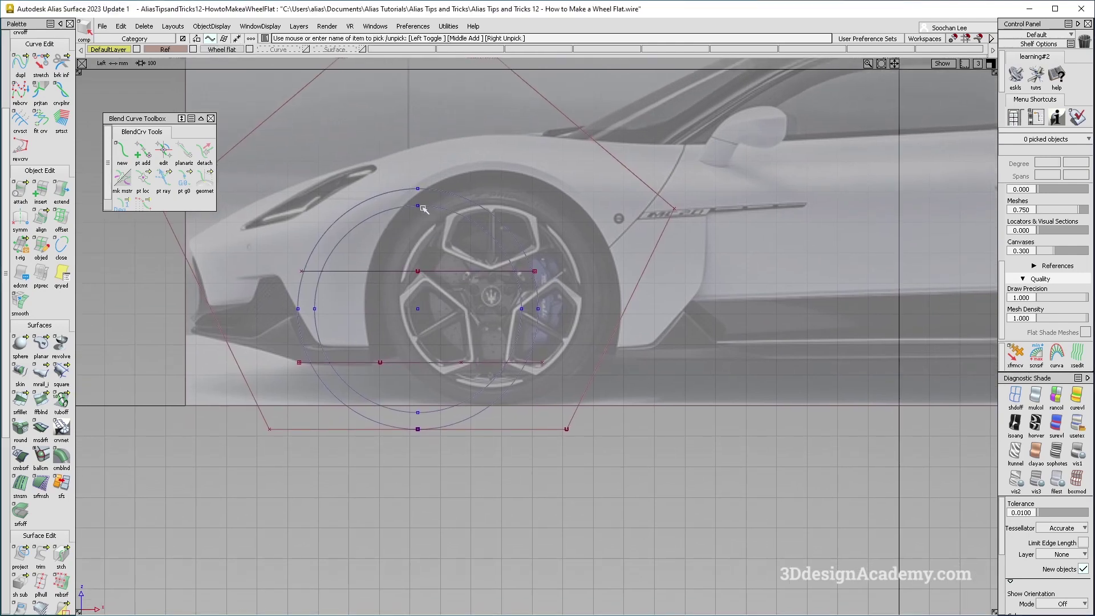
Step: Draw a vertical edit-point curve from the upper horizontal line's end on the outer circle to below the lower horizontal line
scroll(54, 104, up, 3)
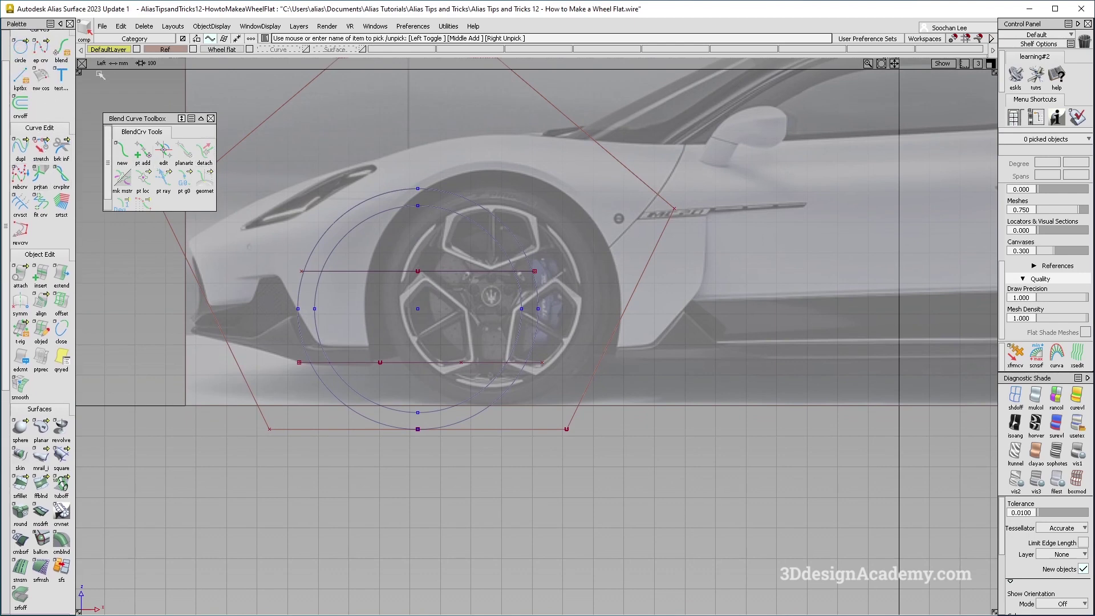
scroll(53, 79, up, 2)
click(41, 91)
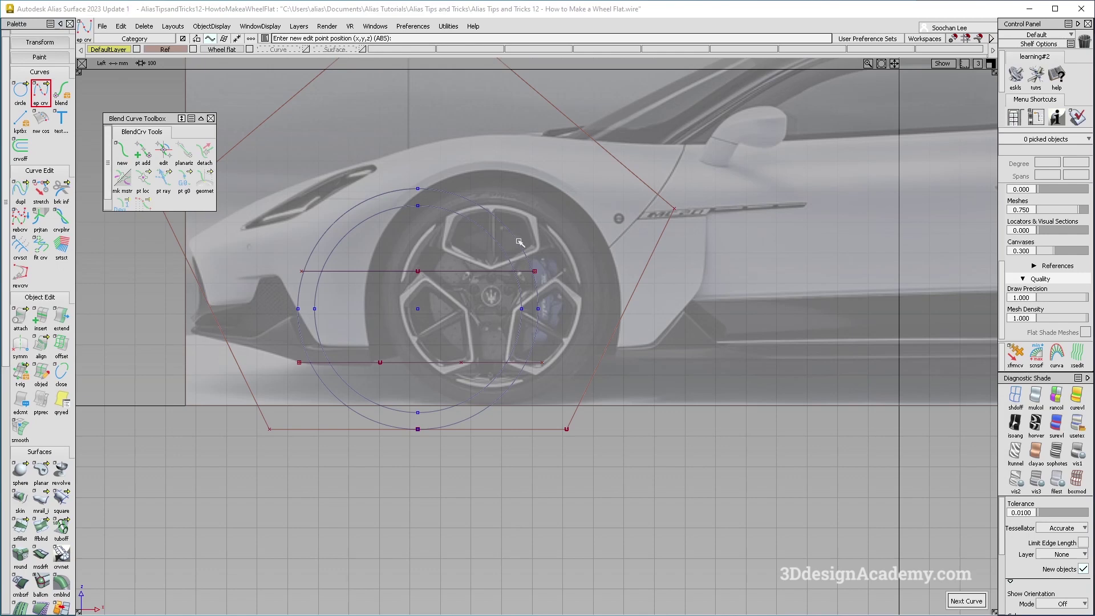
ctrl+alt+click(536, 272)
right_drag(558, 363, 558, 376)
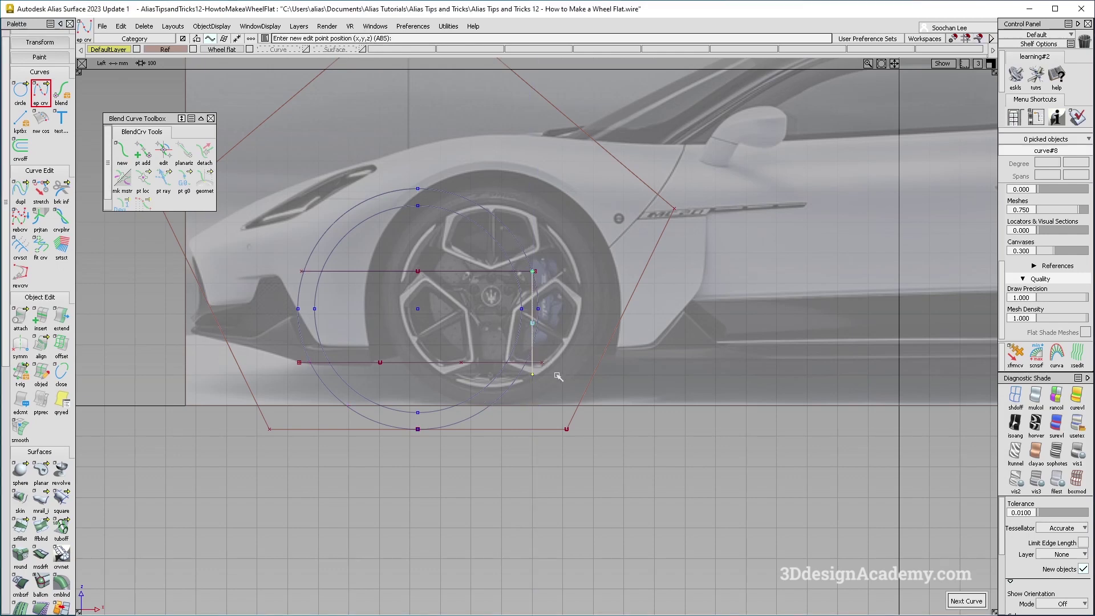
Step: Align the upper end of the vertical curve to the outer circle with G2 continuity
double_click(41, 344)
click(863, 187)
click(531, 291)
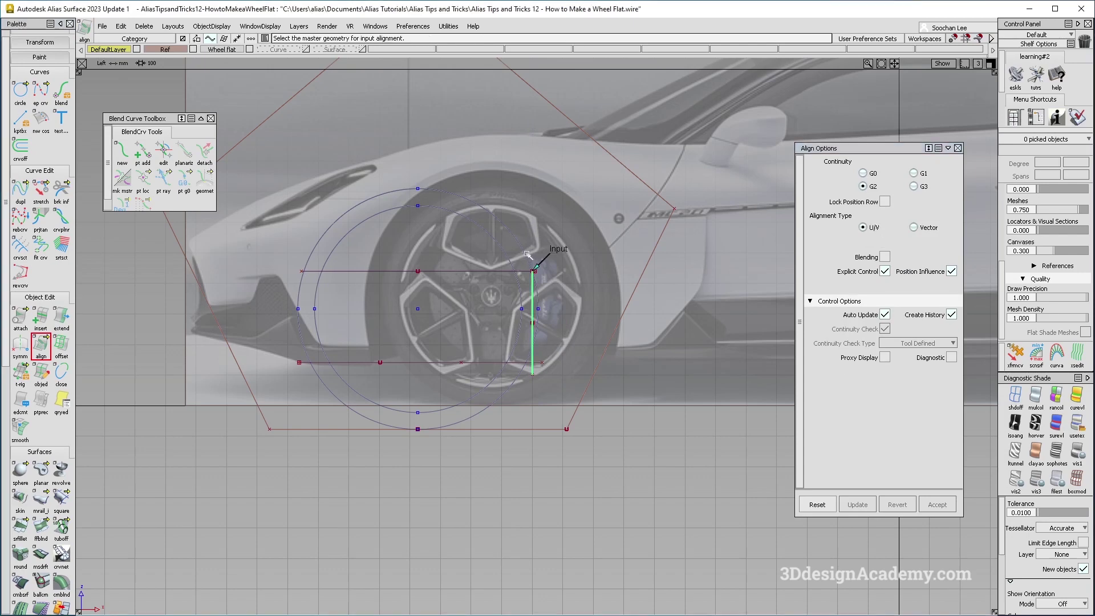
mouse_move(554, 330)
mouse_down()
mouse_move(556, 318)
mouse_move(529, 298)
mouse_move(547, 317)
mouse_up()
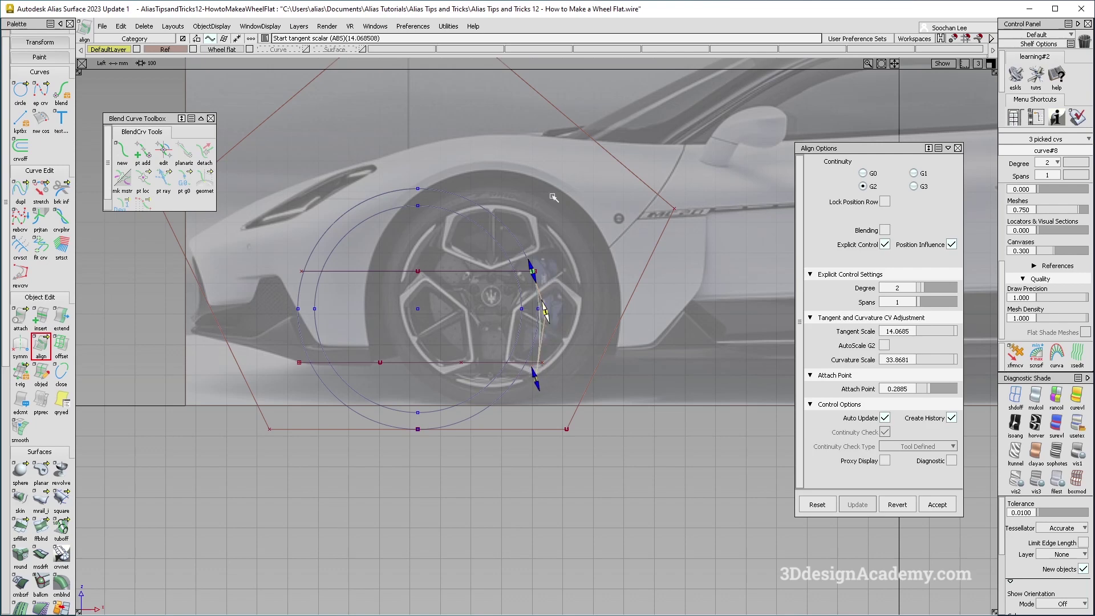
alt+shift+middle_drag(568, 396, 563, 406)
ctrl+shift+drag(563, 406, 568, 354)
alt+shift+middle_drag(530, 368, 525, 387)
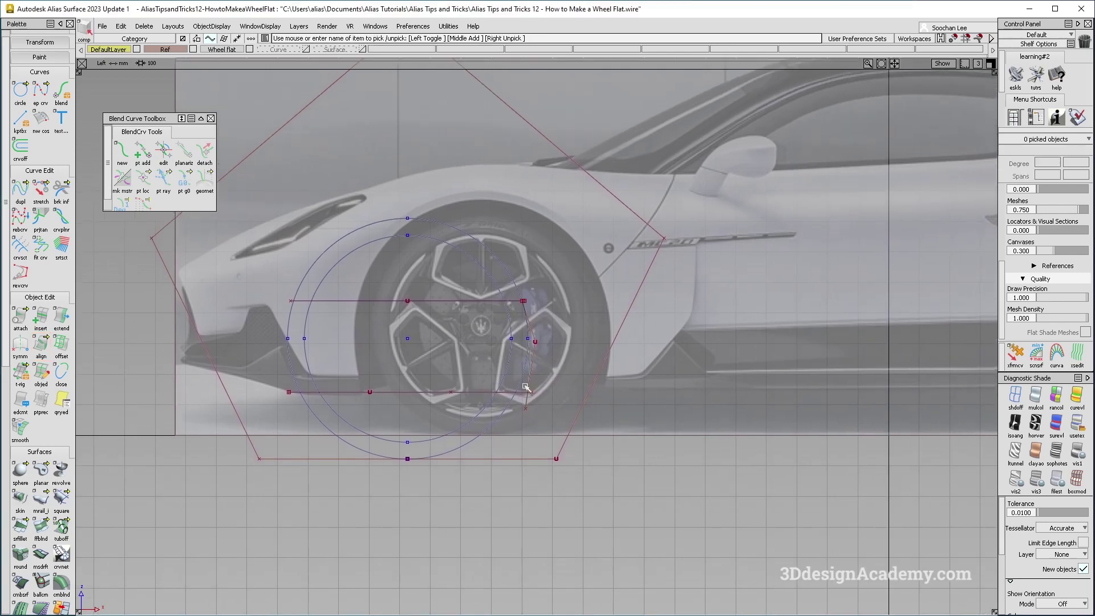
Step: Hide the Wheel flat layer and delete the aligned vertical curve
click(249, 49)
drag(507, 317, 590, 362)
key(Delete)
key(Return)
Step: Show the Curve and Surface layers to examine the wheel-arch curve against the rectangular surface
click(306, 50)
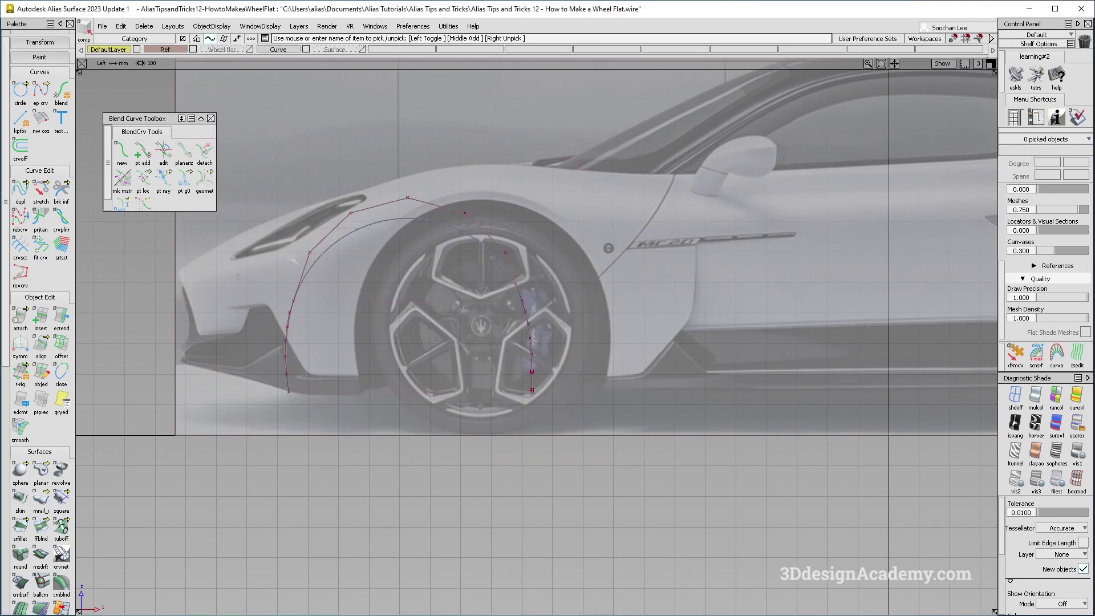
alt+shift+middle_drag(304, 288, 326, 288)
ctrl+shift+drag(557, 410, 558, 259)
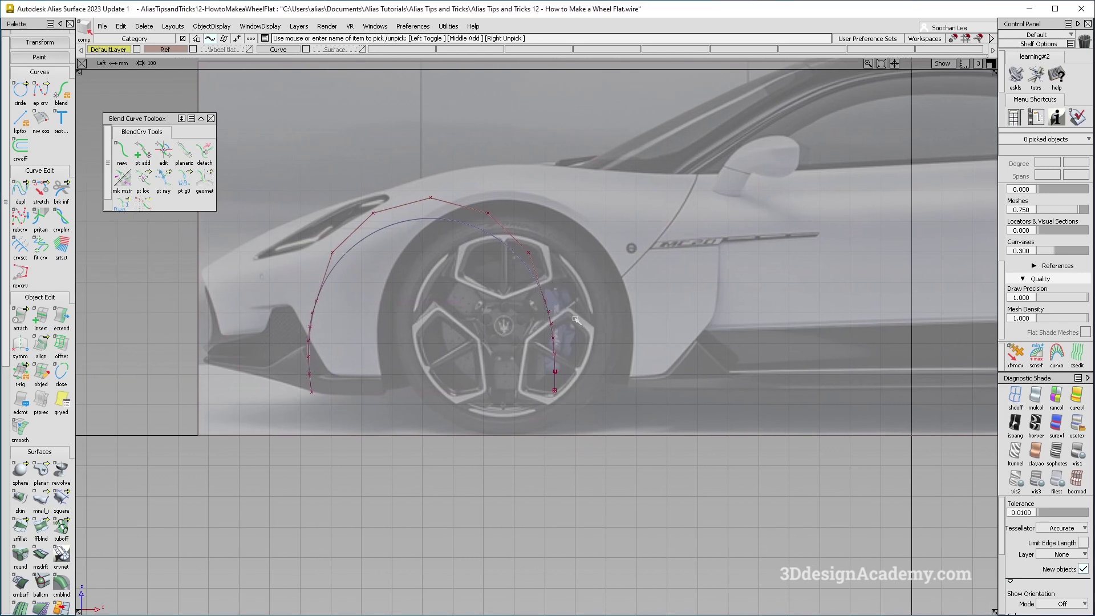
click(306, 49)
click(363, 49)
ctrl+shift+drag(488, 498, 488, 298)
click(306, 50)
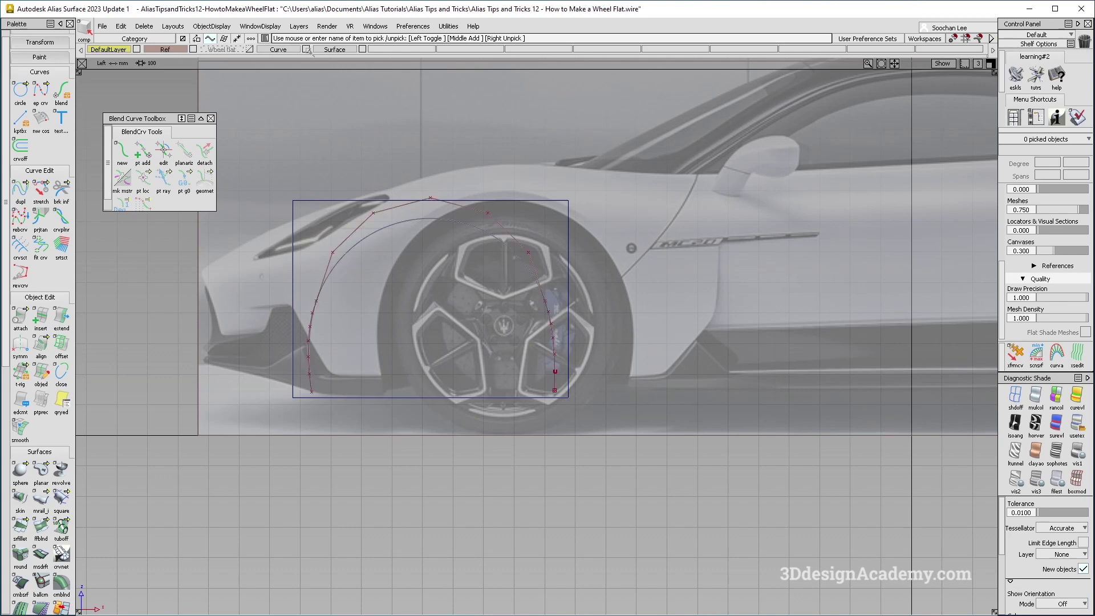
Step: Project the wheel-arch curve onto the rectangular surface along the Left view direction as a curve on surface
scroll(20, 528, down, 3)
click(20, 589)
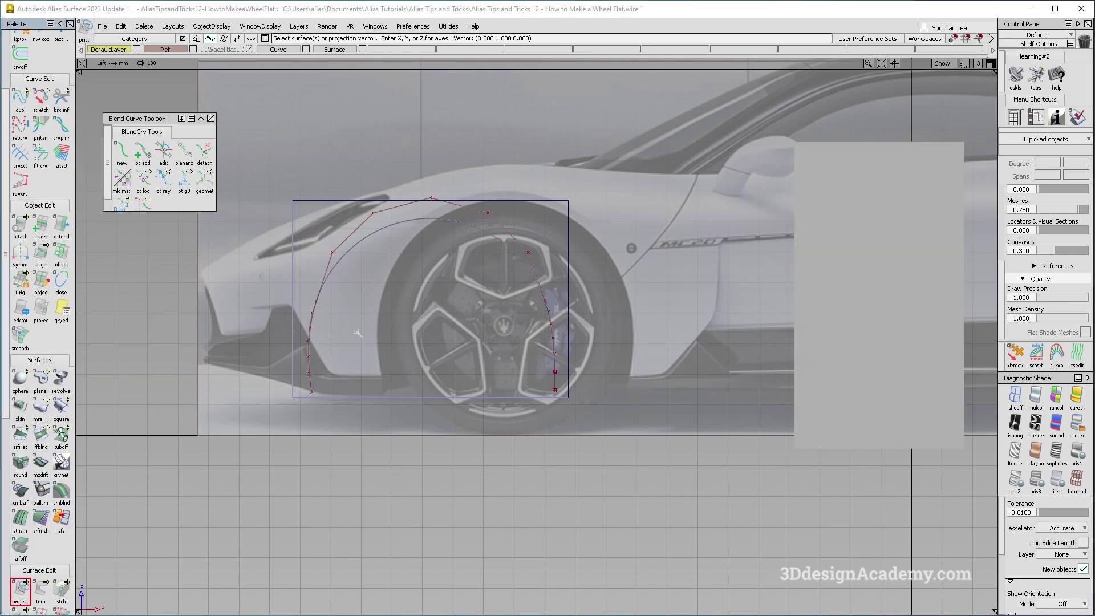
click(508, 272)
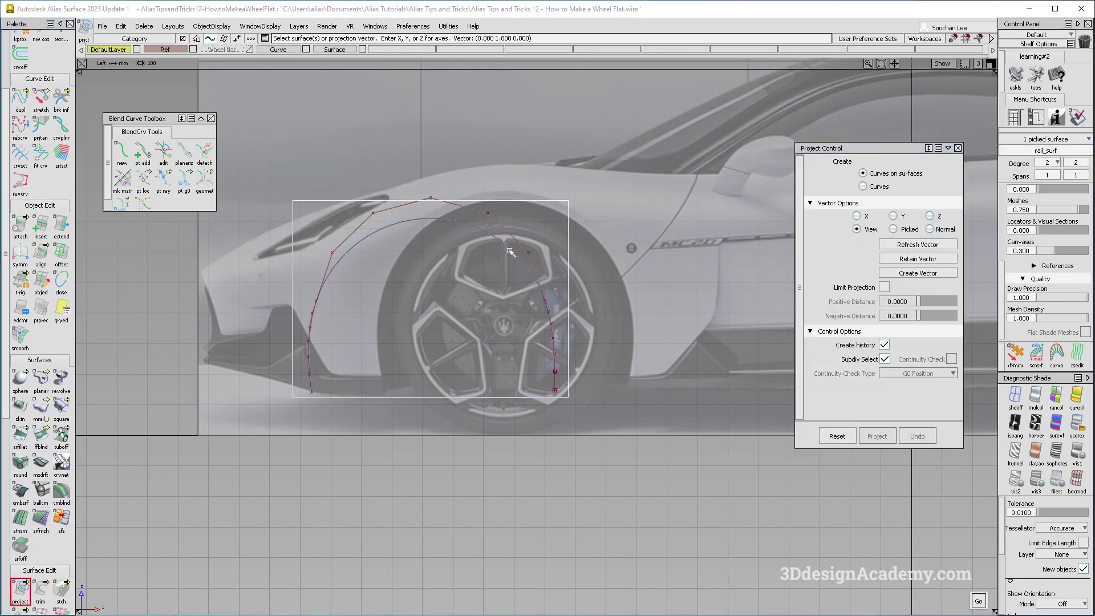
key(space)
click(510, 251)
key(space)
key(F8)
alt+shift+drag(469, 395, 513, 318)
Step: Fit a curve of degree 6 with 2 spans to the projected wheel-arch curve on the surface
click(41, 155)
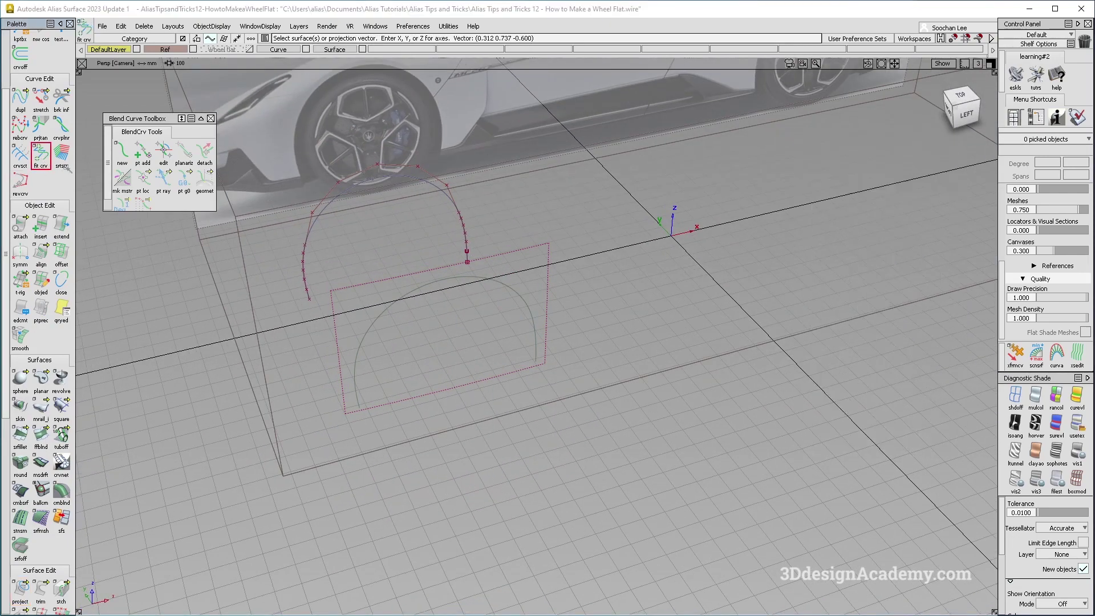
click(521, 307)
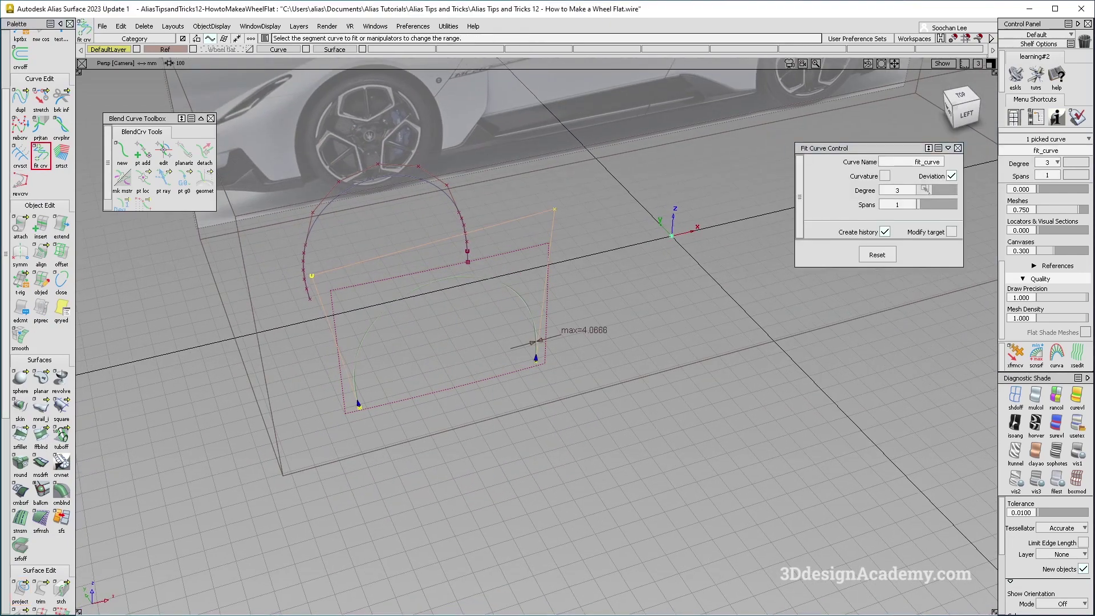
drag(938, 191, 950, 192)
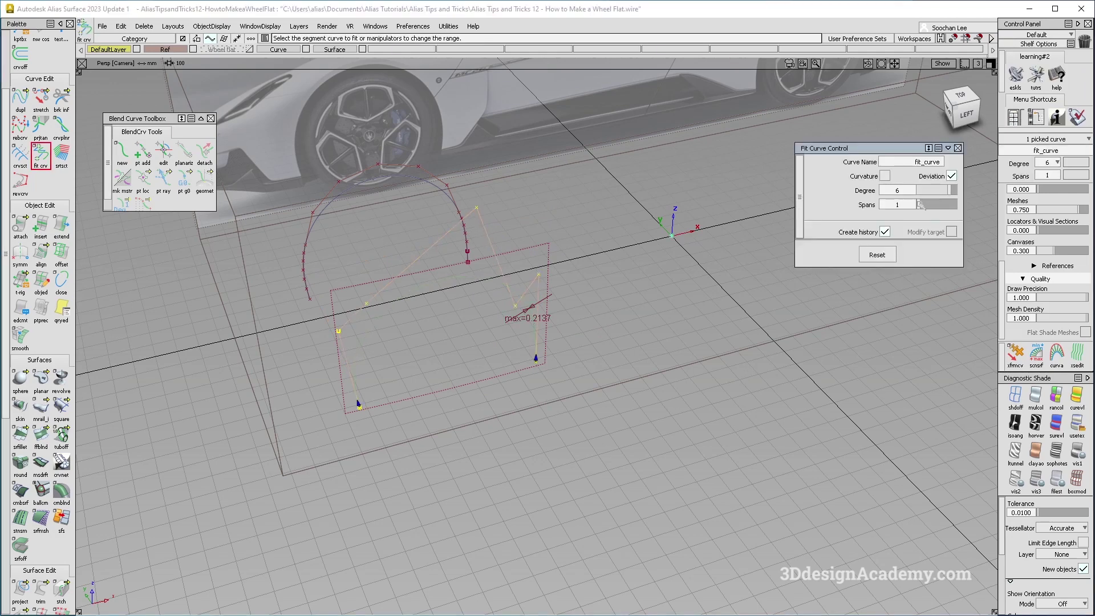
drag(920, 204, 923, 206)
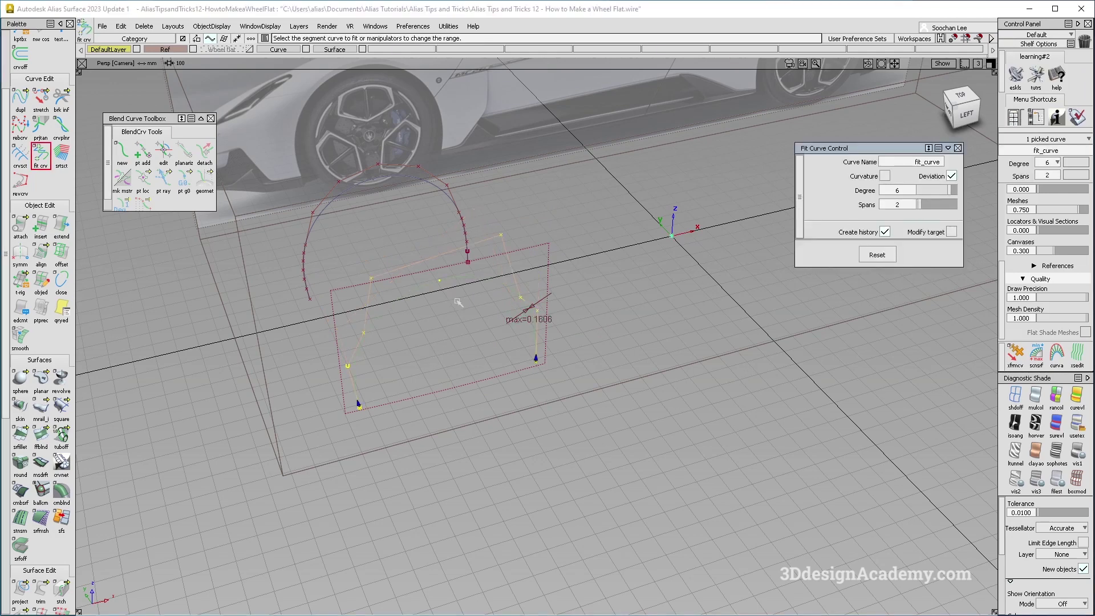
click(478, 242)
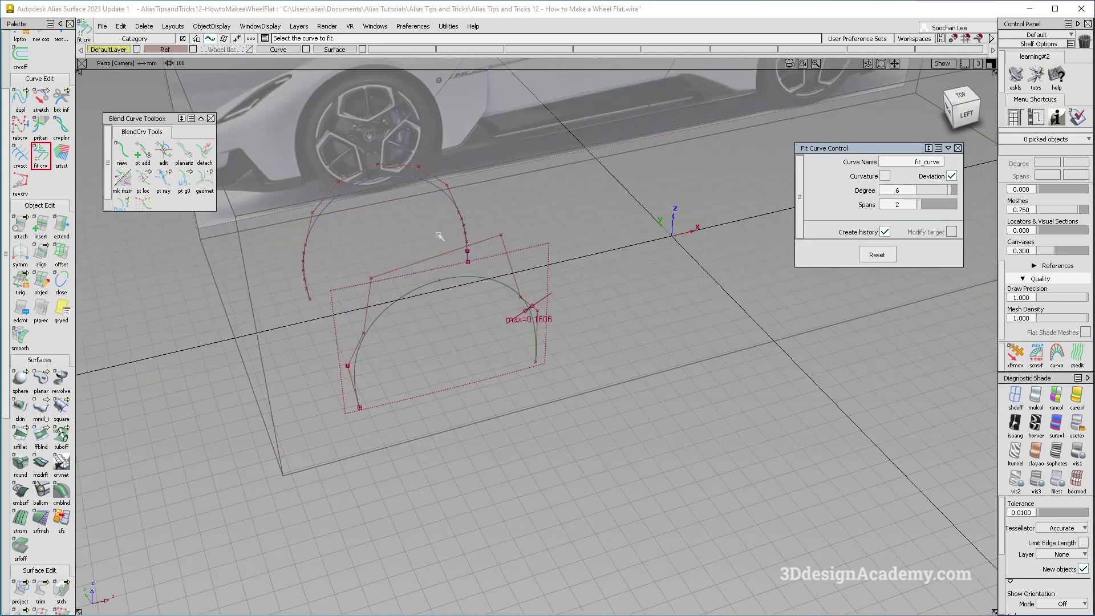
Step: Delete the fitted curve and the projected curve on surface, and hide the Curve and Surface layers
ctrl+shift+drag(403, 247, 442, 280)
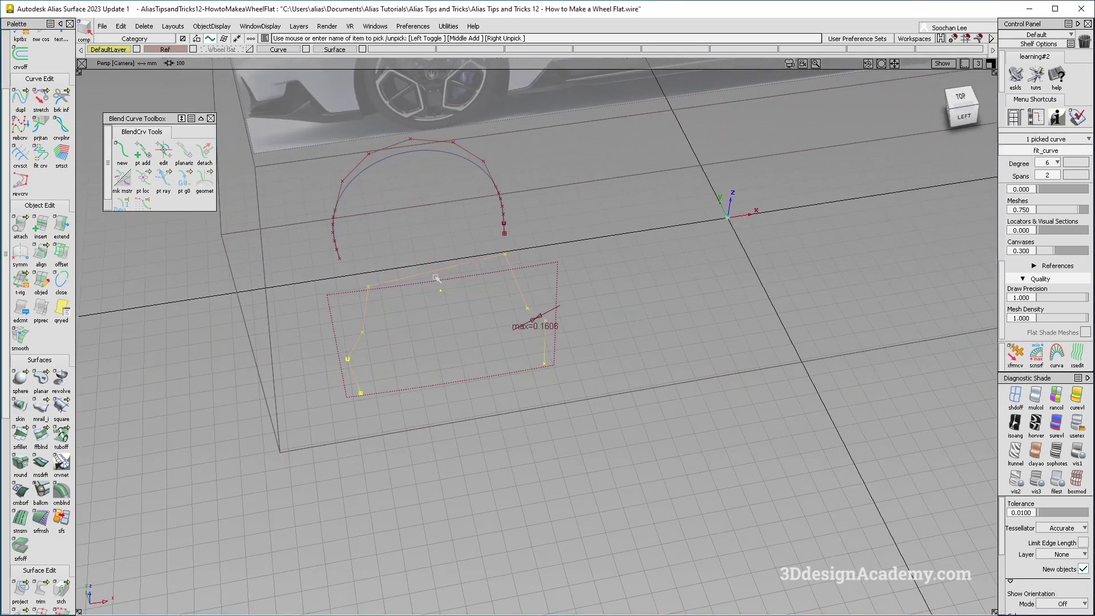
click(479, 293)
click(306, 49)
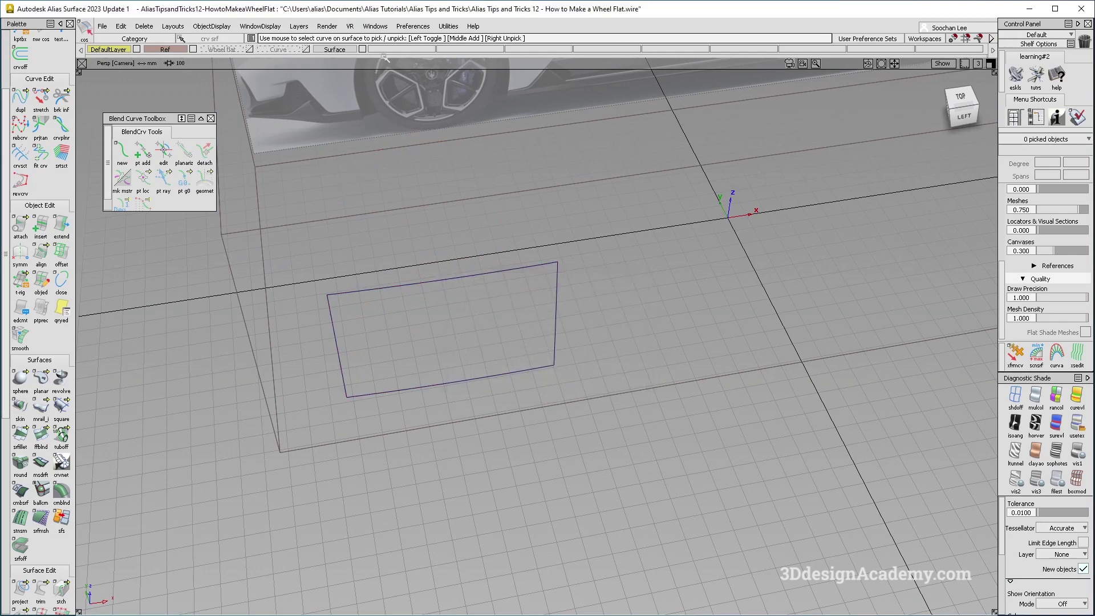
click(364, 50)
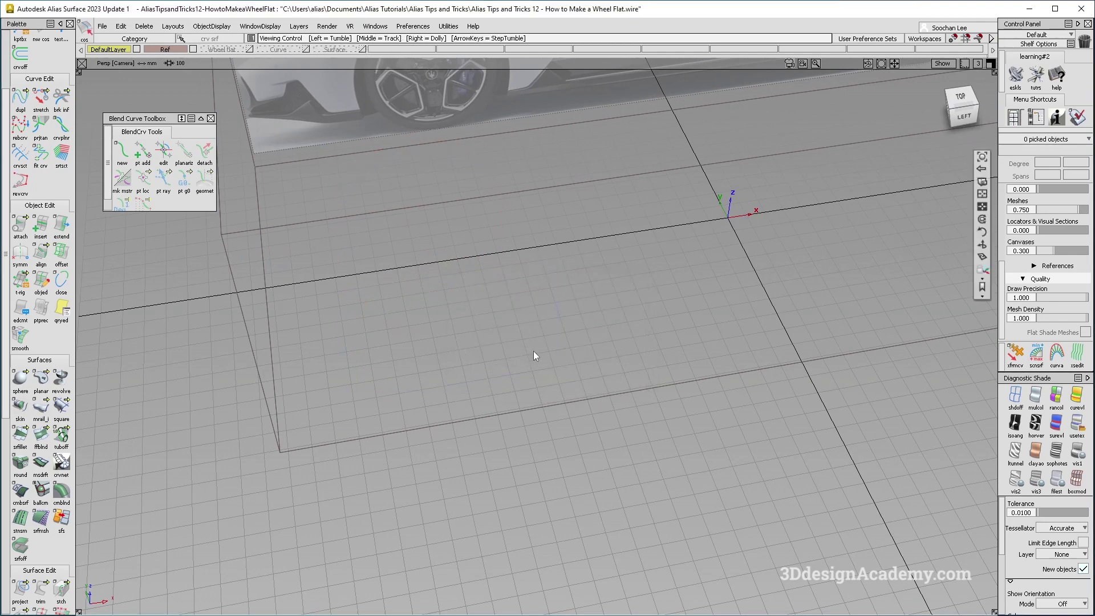
Step: Draw a horizontal edit-point curve in the Left view across the fender just above the front wheel arch
alt+shift+drag(548, 274, 553, 303)
key(F6)
alt+shift+right_drag(621, 293, 713, 293)
alt+shift+middle_drag(713, 292, 619, 312)
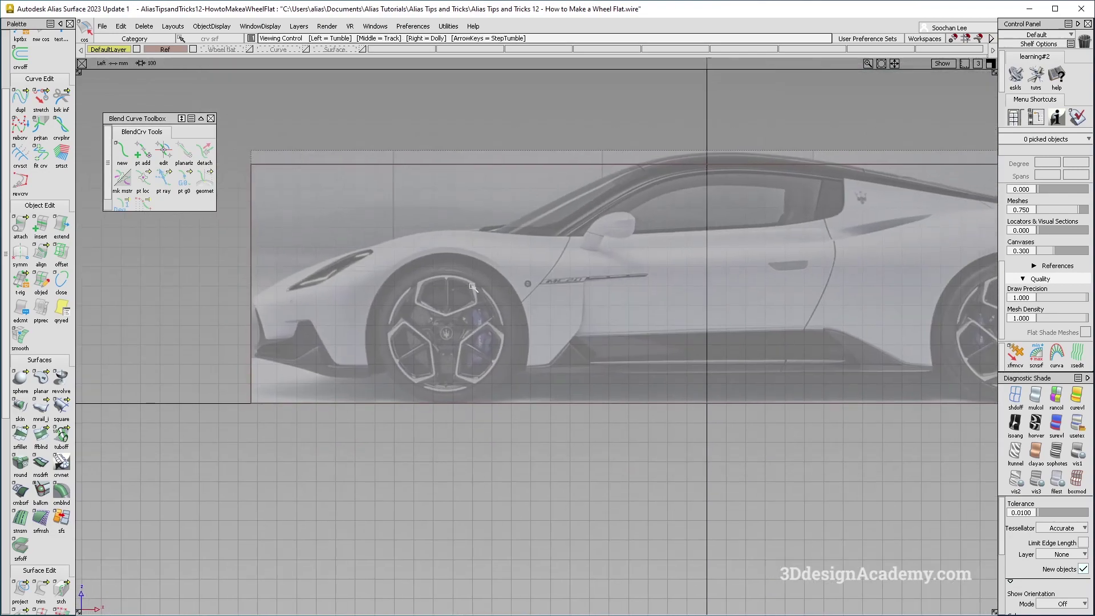
alt+shift+right_drag(398, 253, 341, 252)
alt+shift+middle_drag(340, 252, 403, 272)
ctrl+shift+drag(428, 262, 401, 178)
scroll(43, 251, up, 3)
scroll(43, 77, up, 1)
click(41, 99)
click(361, 223)
middle_drag(378, 229, 608, 235)
ctrl+shift+drag(526, 287, 427, 210)
alt+shift+right_drag(550, 312, 511, 312)
Step: Draw a keypoint circle from the front wheel's hub out to the rim edge and nudge it onto the rim outline
click(25, 133)
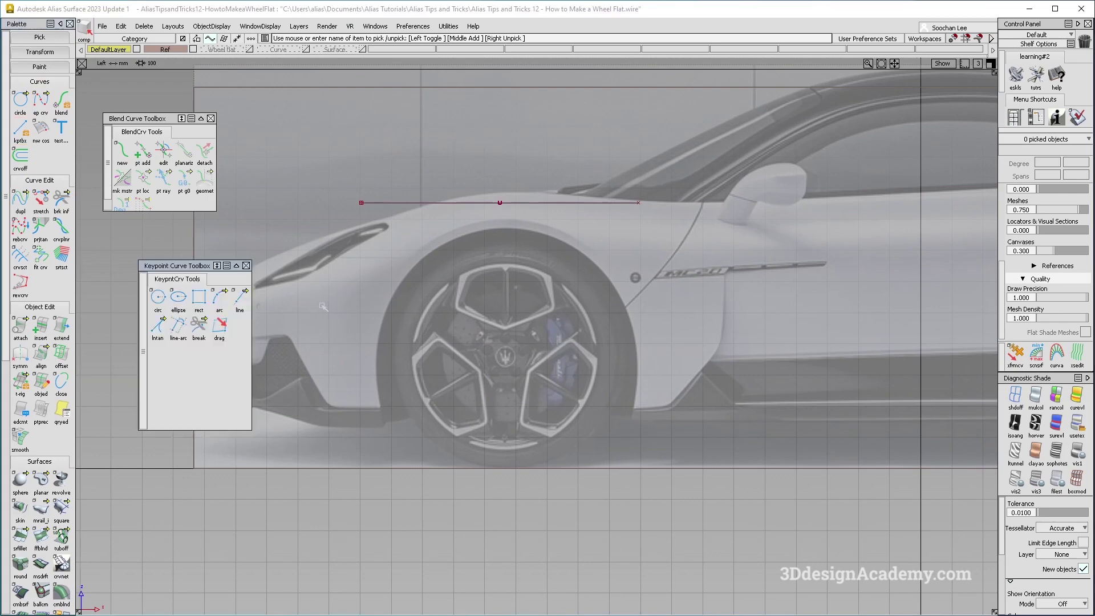
drag(201, 268, 168, 252)
click(125, 281)
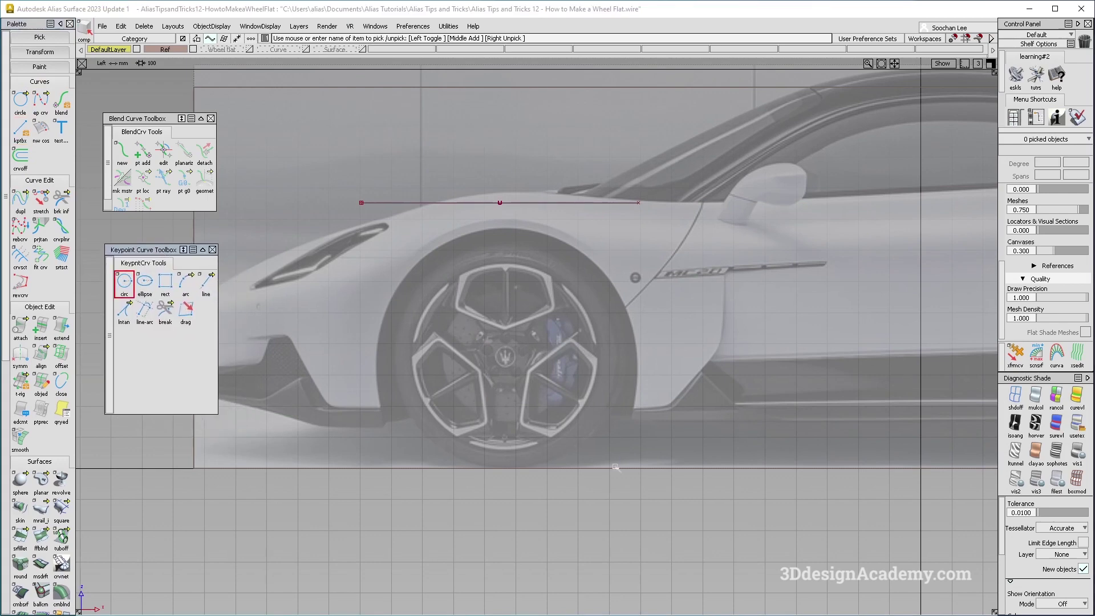
drag(506, 357, 600, 365)
ctrl+shift+drag(550, 332, 583, 365)
click(581, 421)
ctrl+shift+drag(577, 413, 549, 388)
right_drag(543, 371, 545, 373)
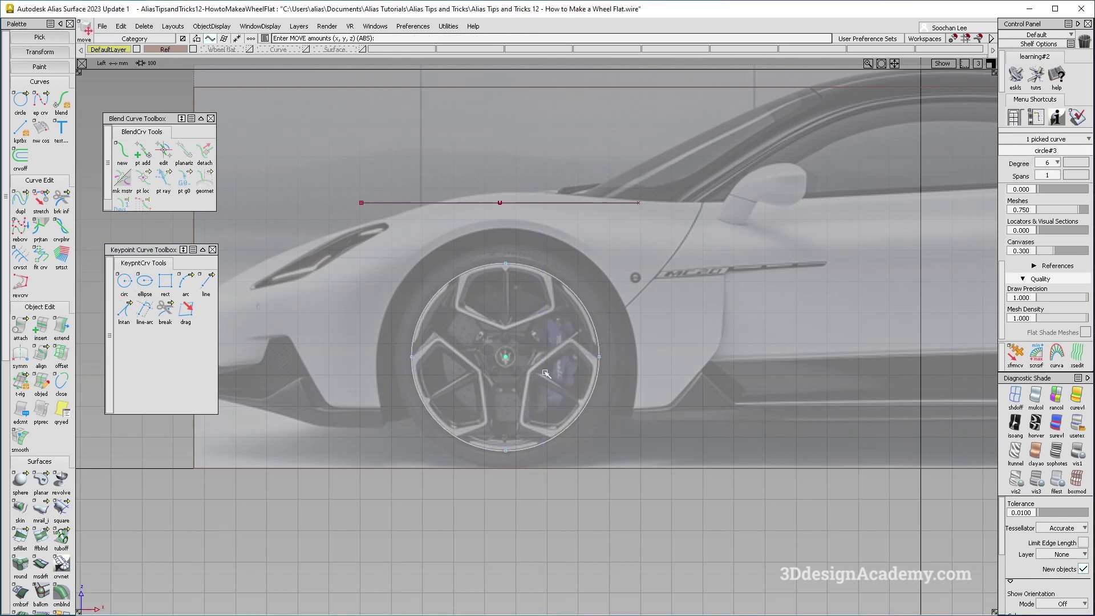
Step: Duplicate the rim circle in place and scale the copy up to the wheel-arch opening
key(ctrl+c)
key(ctrl+v)
ctrl+shift+middle_drag(533, 394, 559, 396)
drag(514, 391, 633, 390)
ctrl+shift+drag(619, 337, 498, 395)
mouse_move(509, 366)
ctrl+shift+middle_down()
mouse_move(538, 340)
mouse_move(511, 351)
ctrl+shift+middle_up()
ctrl+shift+drag(558, 373, 622, 431)
click(581, 434)
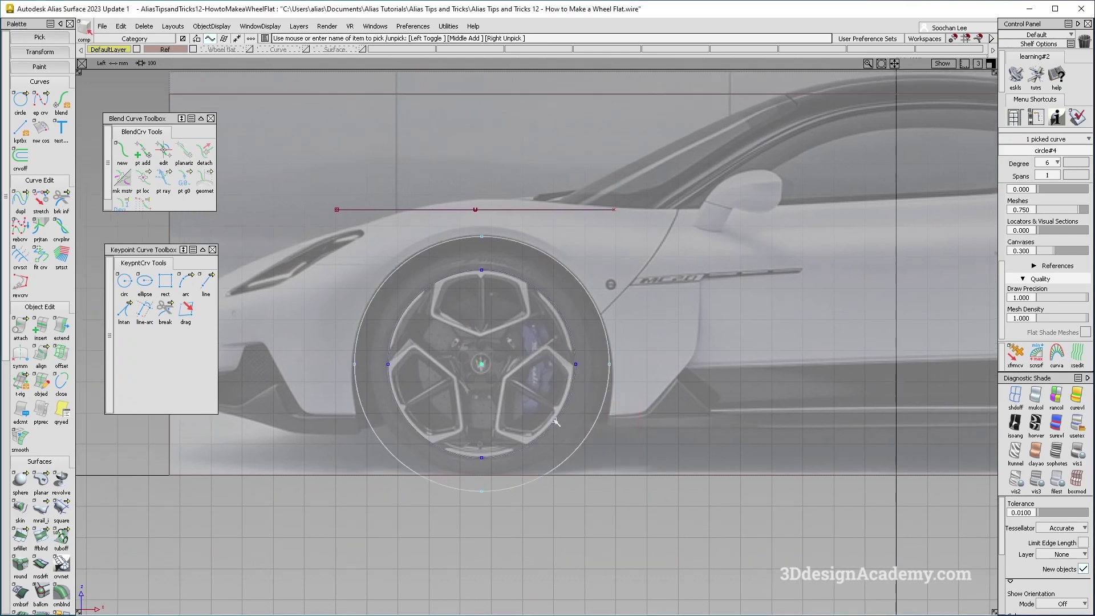
Step: Display the control vertices and hull of the wheel-arch circle
key(s)
alt+shift+right_drag(504, 405, 473, 357)
alt+shift+right_drag(428, 318, 492, 320)
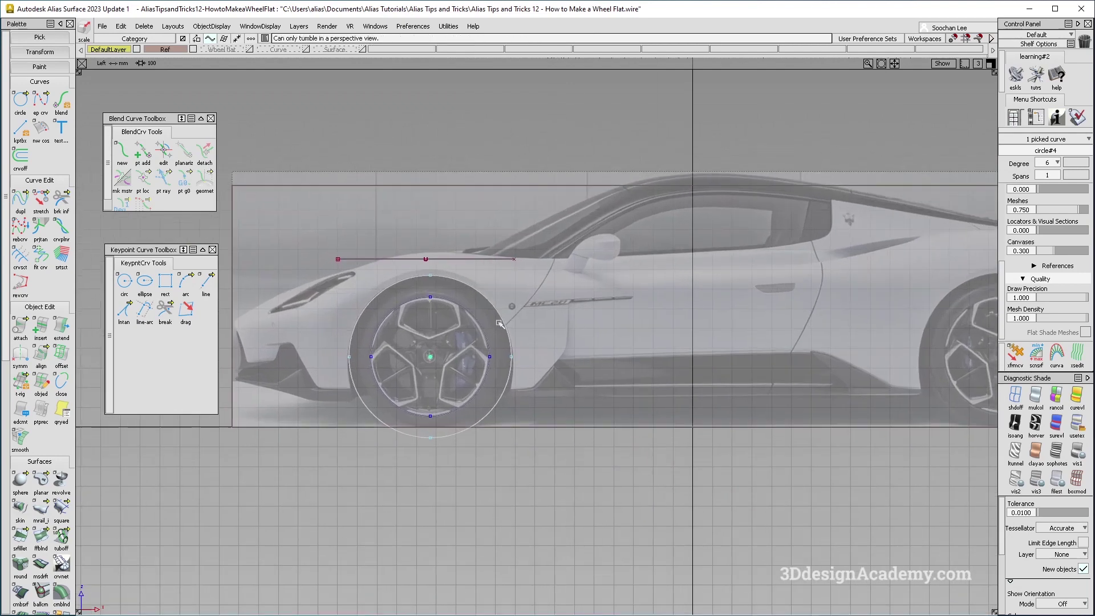
alt+shift+middle_drag(492, 320, 512, 319)
alt+shift+right_drag(512, 320, 574, 321)
alt+shift+middle_drag(570, 303, 514, 293)
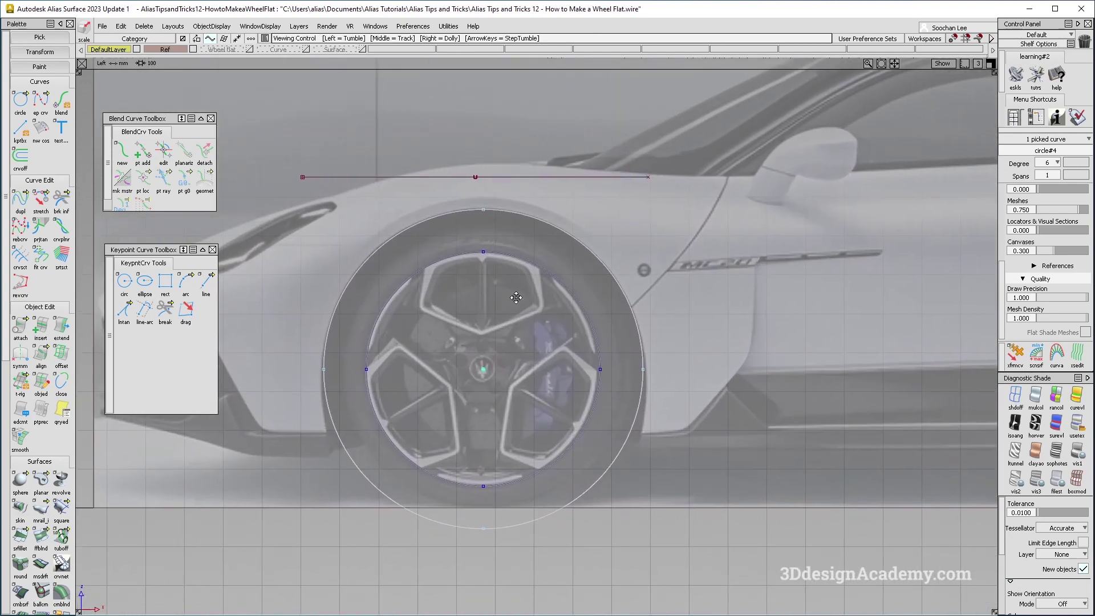
ctrl+shift+drag(514, 352, 537, 434)
mouse_move(573, 392)
alt+shift+middle_down()
mouse_move(569, 301)
mouse_move(565, 372)
alt+shift+middle_up()
mouse_move(579, 447)
ctrl+shift+mouse_down()
mouse_move(611, 306)
mouse_move(656, 295)
ctrl+shift+mouse_up()
drag(626, 321, 670, 413)
Step: Rotate the wheel-arch circle by 0,90 to bring its start point to the lowest position, and deselect it
mouse_move(524, 271)
alt+shift+middle_down()
mouse_move(533, 308)
mouse_move(515, 356)
alt+shift+middle_up()
ctrl+shift+right_drag(481, 321, 504, 343)
alt+shift+right_drag(611, 265, 583, 267)
alt+shift+middle_drag(386, 283, 487, 284)
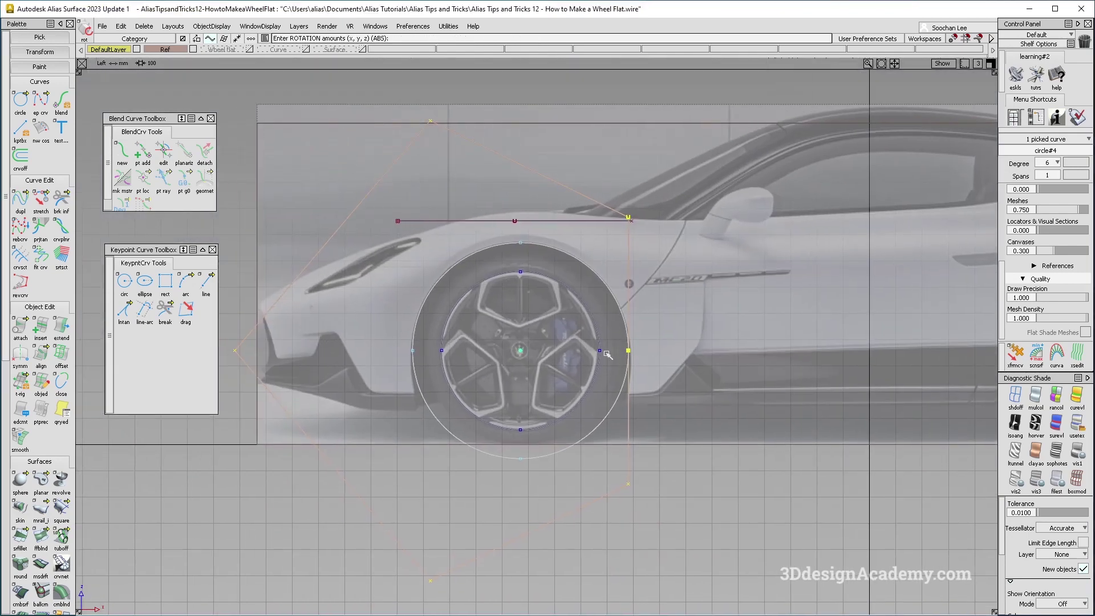
alt+shift+right_drag(398, 319, 431, 319)
ctrl+shift+middle_drag(601, 370, 604, 388)
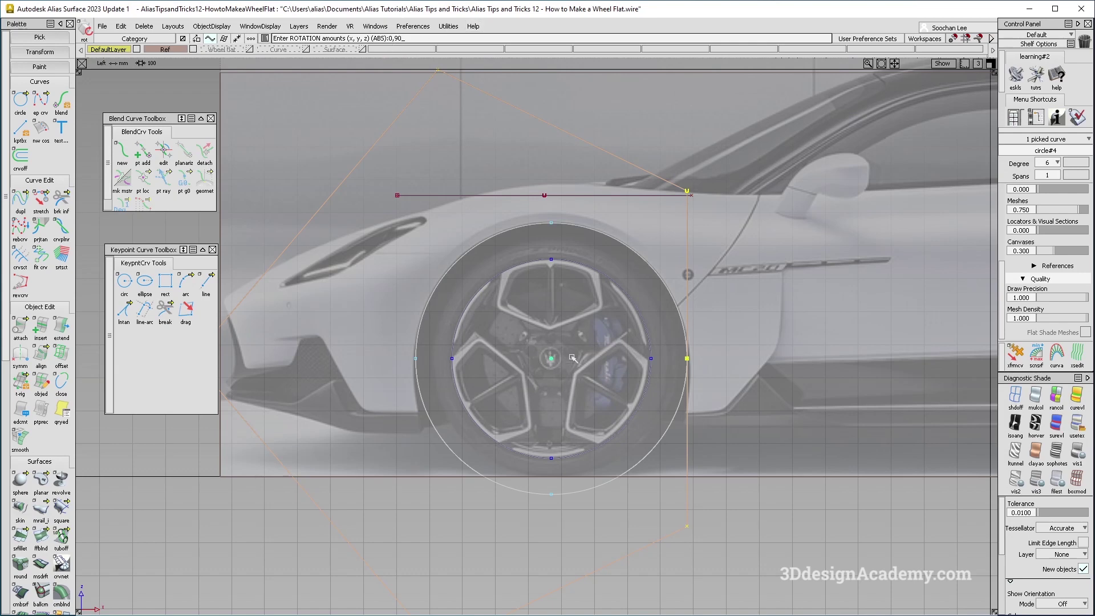
key(Return)
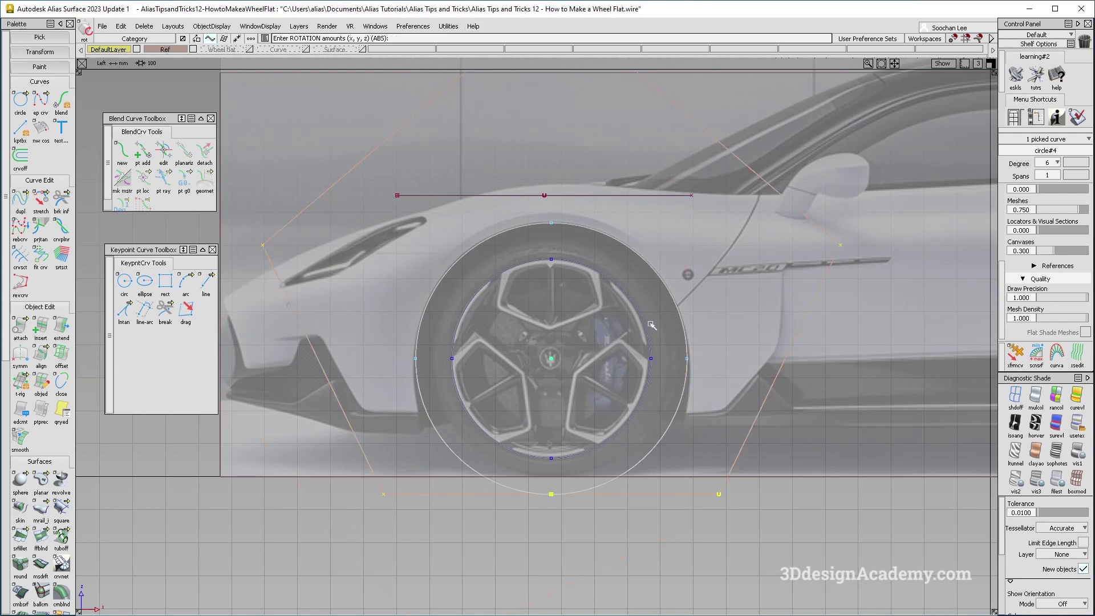
alt+shift+middle_drag(558, 444, 527, 445)
ctrl+shift+drag(530, 439, 532, 400)
Step: Draw a straight horizontal line across the front wheel arch and align it with the car body's lower edge
alt+shift+middle_drag(551, 351, 540, 319)
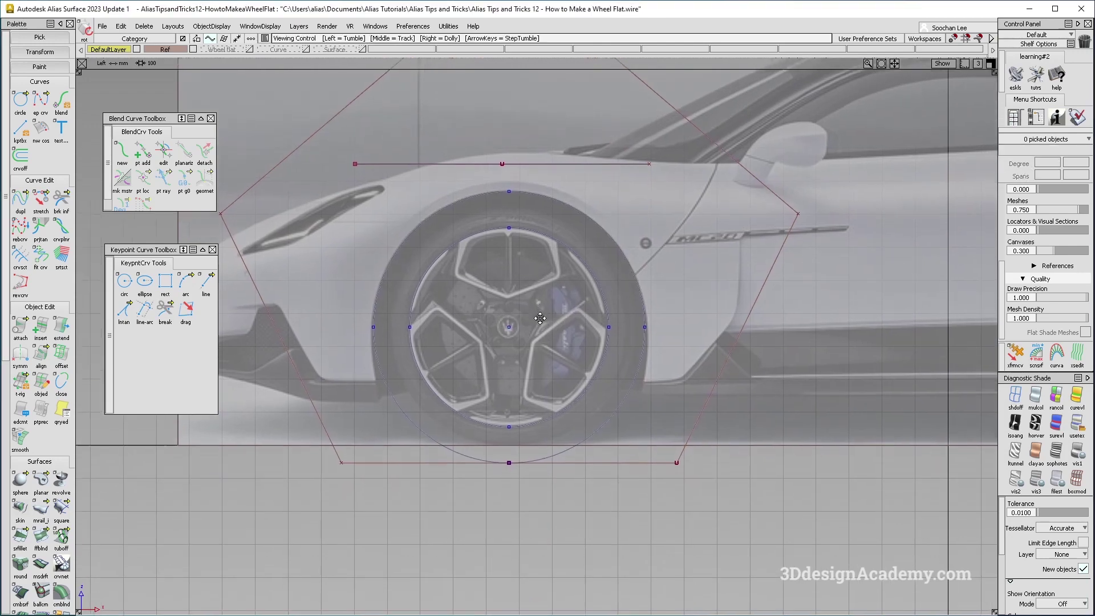
click(40, 102)
click(342, 383)
middle_drag(593, 403, 711, 406)
ctrl+shift+drag(617, 453, 673, 406)
ctrl+shift+middle_drag(655, 429, 657, 413)
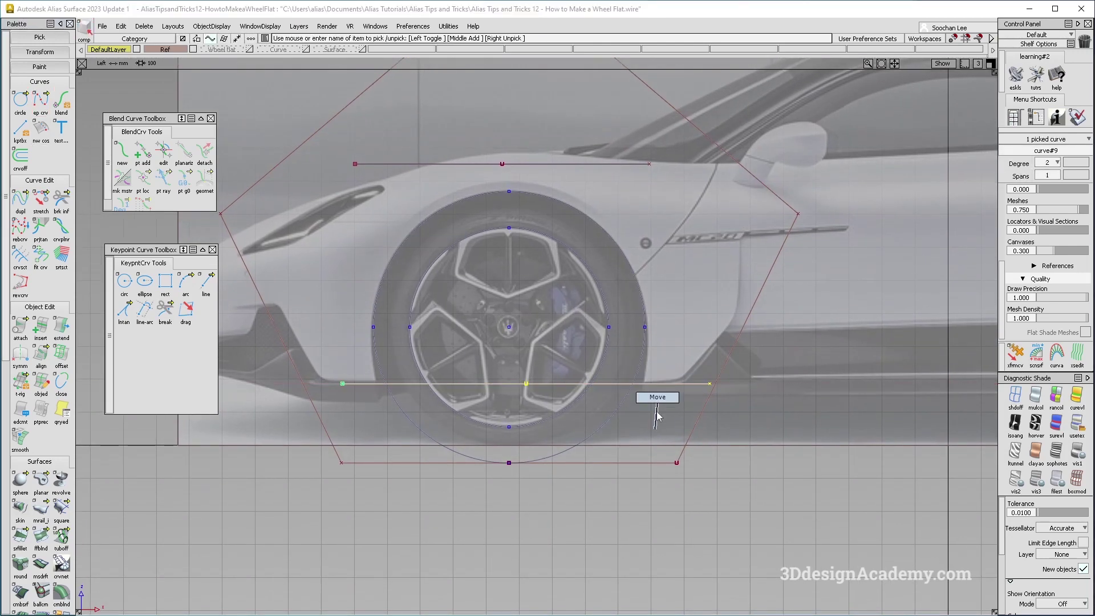
click(657, 398)
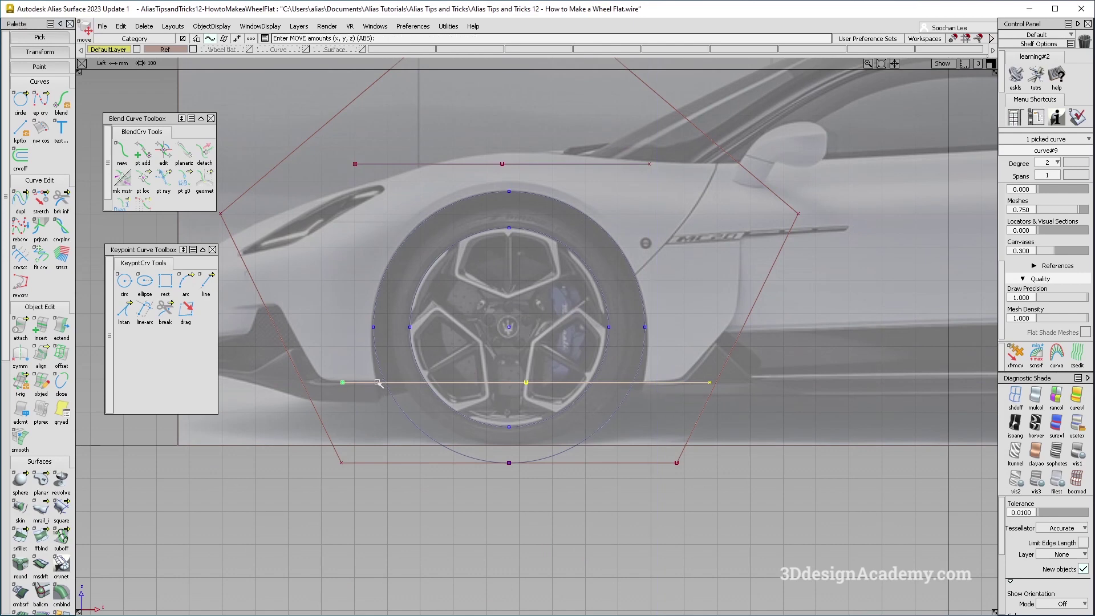
alt+shift+middle_drag(573, 407, 535, 405)
ctrl+shift+drag(567, 445, 553, 321)
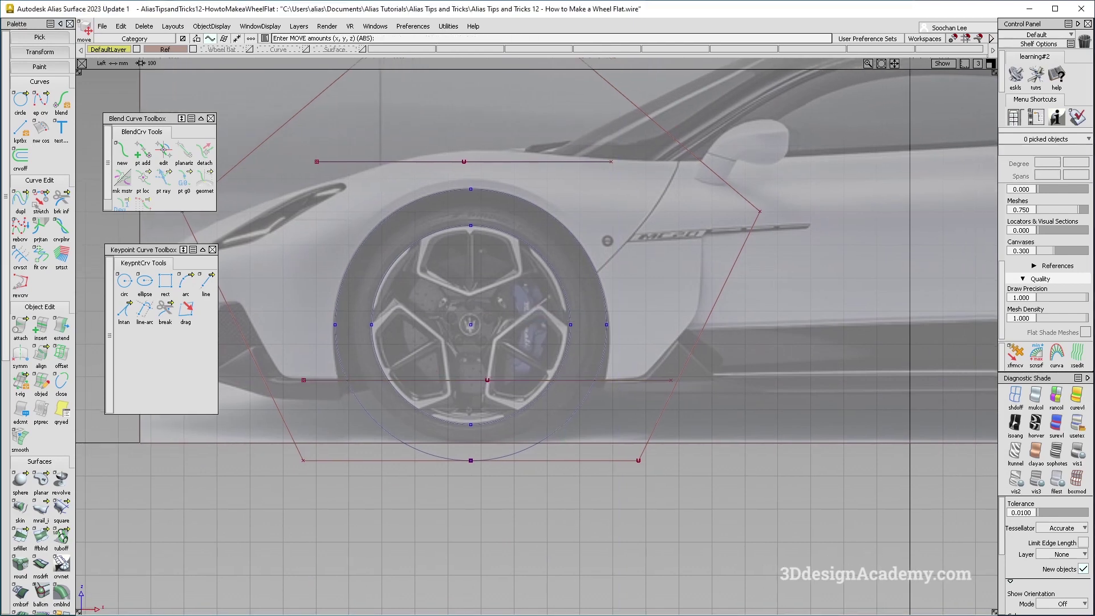
Step: Try to trim the rear end of the wheel-arch circle back to the horizontal line with Extend
click(61, 328)
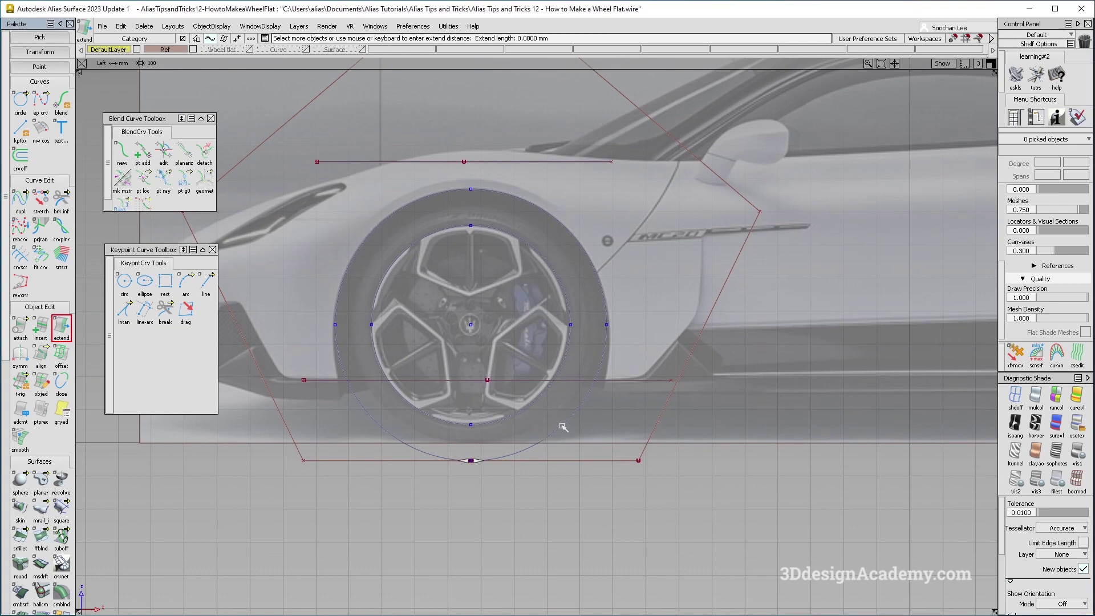
click(609, 382)
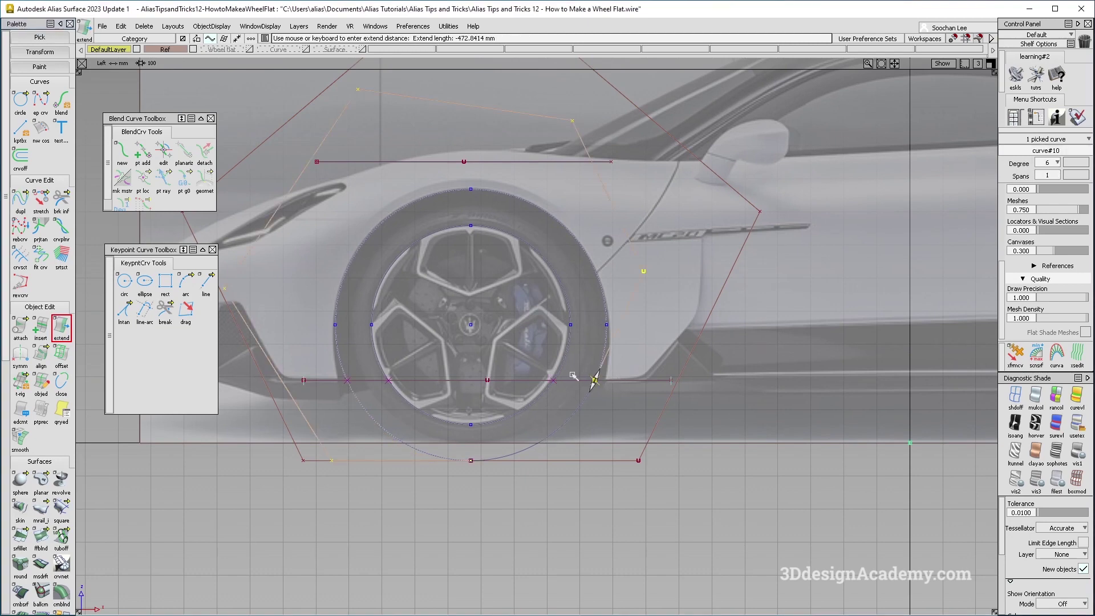
drag(583, 375, 596, 380)
key(ctrl+z)
key(ctrl+z)
Step: Shorten the rear end of the wheel-arch circle up to the horizontal line with Extend
alt+shift+right_drag(627, 390, 300, 318)
alt+shift+middle_drag(299, 318, 317, 489)
drag(313, 491, 655, 327)
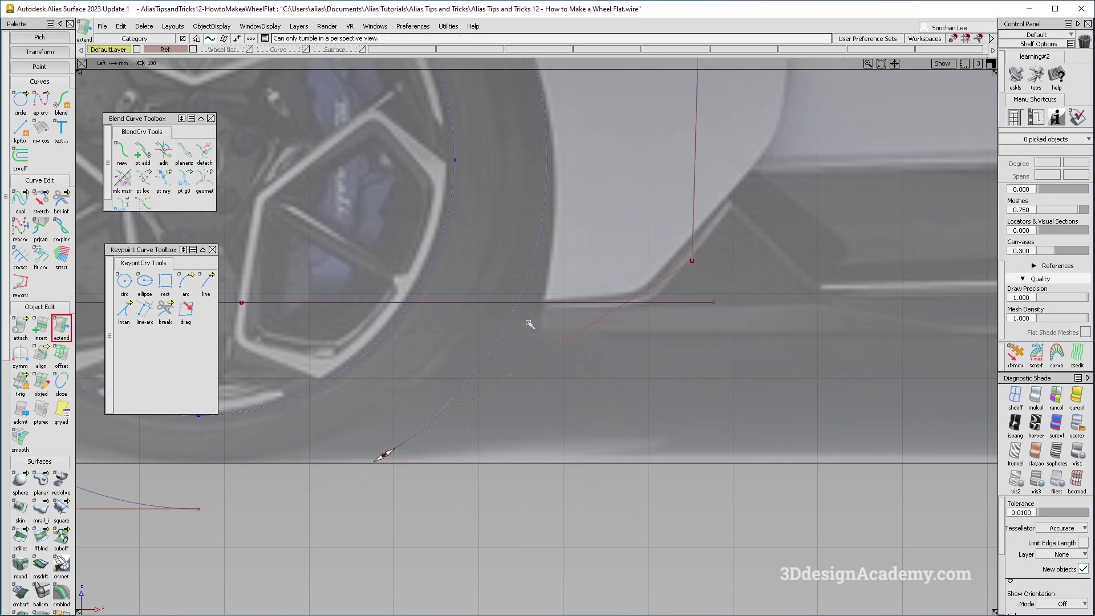
alt+shift+right_drag(529, 323, 430, 494)
click(430, 494)
click(422, 413)
Step: Shorten the front end of the wheel-arch circle to the horizontal line and clear the selection
mouse_move(514, 289)
alt+shift+right_down()
mouse_move(517, 272)
mouse_move(366, 365)
alt+shift+right_up()
click(508, 276)
alt+shift+middle_drag(365, 365, 572, 387)
alt+shift+right_drag(572, 388, 456, 433)
ctrl+shift+drag(374, 478, 382, 359)
alt+shift+middle_drag(327, 364, 413, 392)
click(424, 383)
ctrl+alt+click(393, 317)
alt+shift+middle_drag(588, 254, 534, 350)
ctrl+shift+drag(538, 353, 529, 245)
alt+shift+middle_drag(502, 292, 512, 310)
ctrl+shift+drag(496, 512, 438, 286)
Step: Try to scale the arch curve's two end control vertices horizontally with NonProportional Scale
ctrl+shift+drag(269, 432, 375, 433)
drag(326, 418, 346, 444)
alt+shift+middle_drag(569, 446, 567, 426)
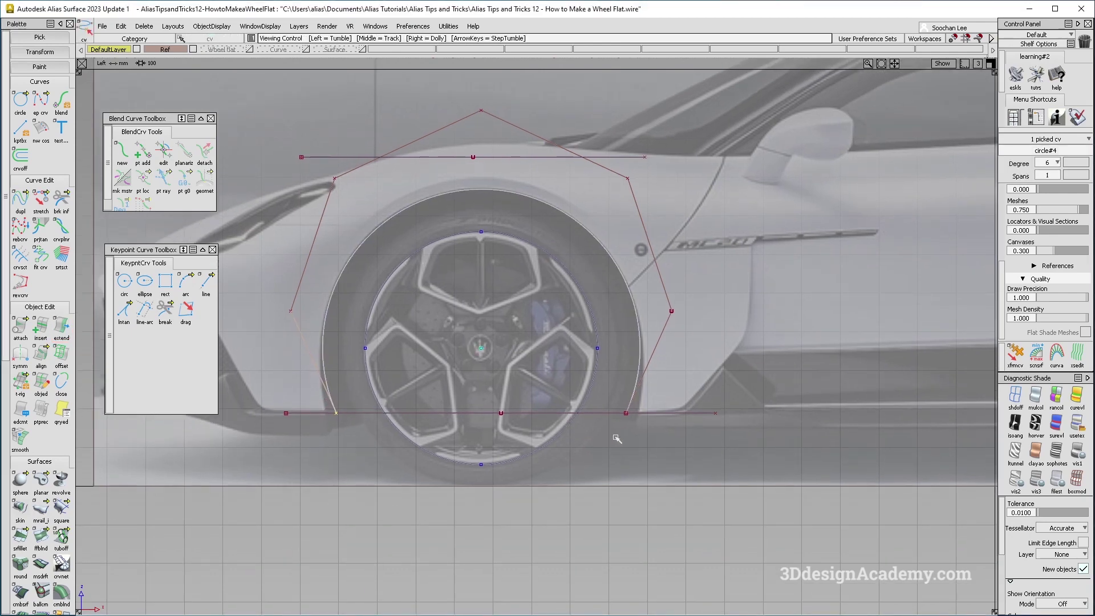
shift+click(629, 416)
key(shift+alt)
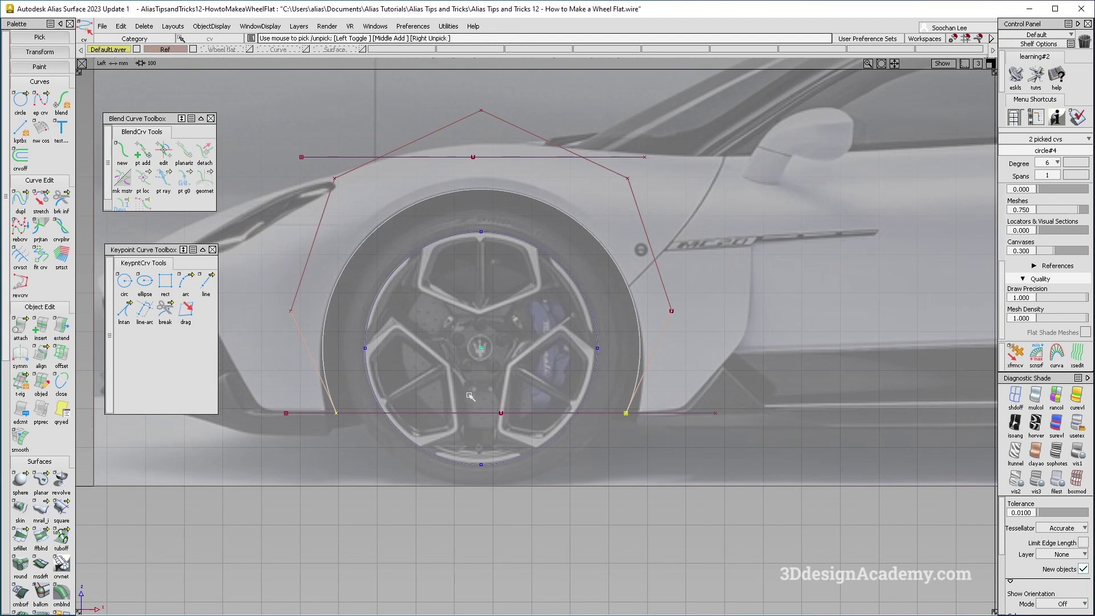
alt+shift+middle_drag(438, 394, 442, 406)
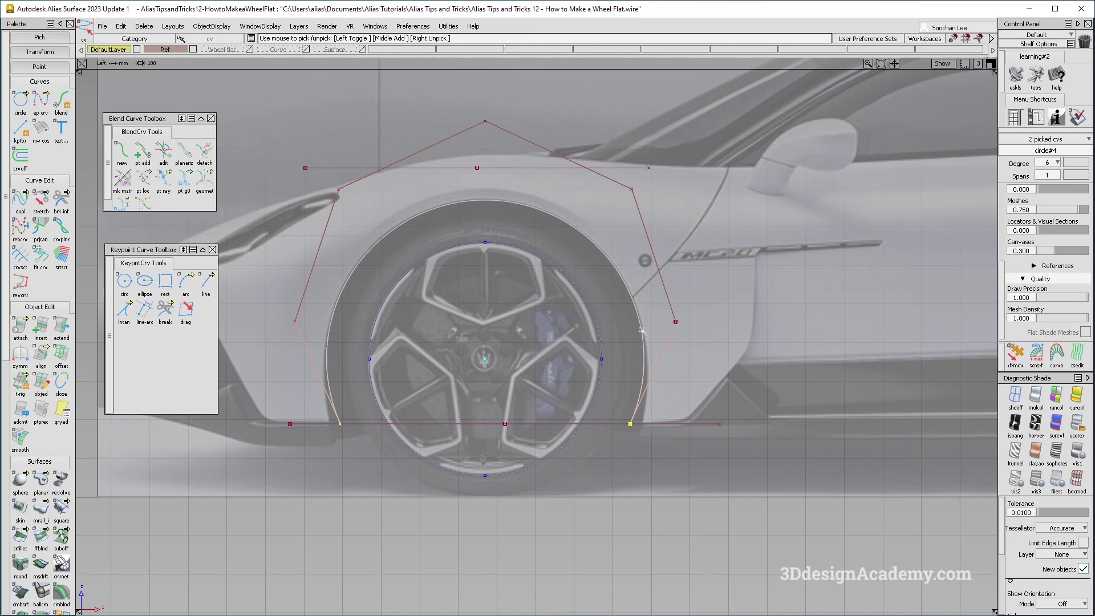
alt+shift+middle_drag(498, 393, 541, 394)
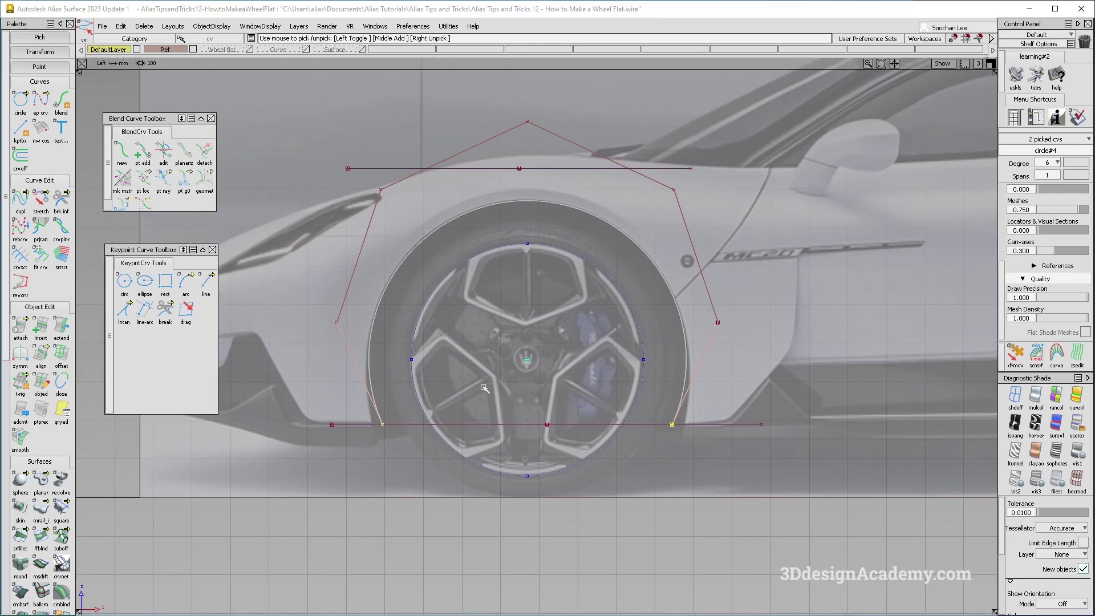
ctrl+shift+right_drag(483, 387, 461, 399)
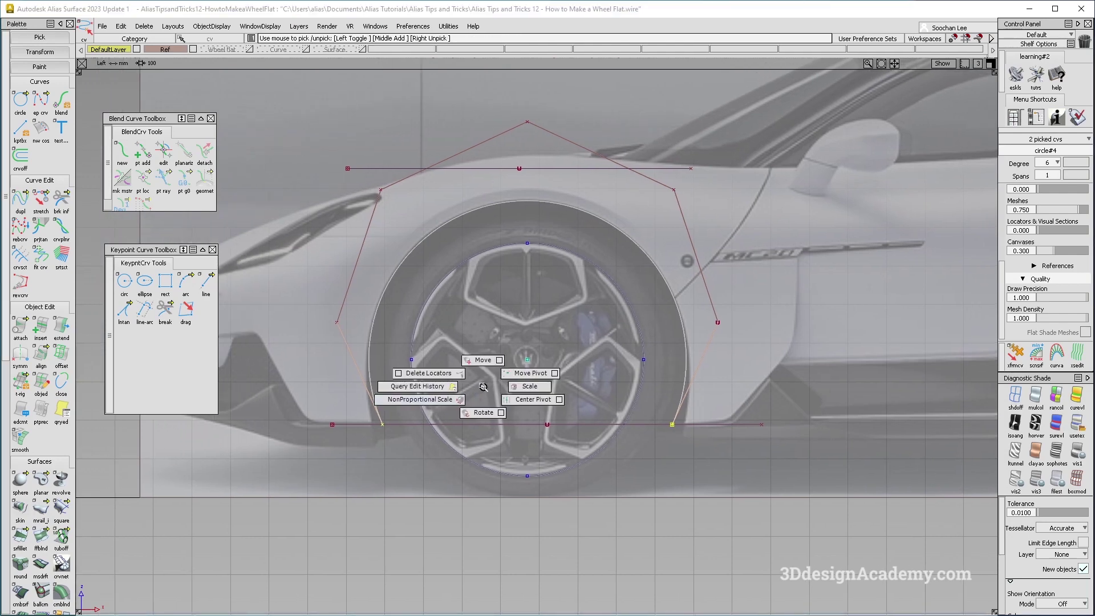
alt+shift+middle_drag(477, 383, 476, 395)
ctrl+shift+drag(477, 395, 478, 408)
key(ctrl+z)
drag(467, 398, 496, 413)
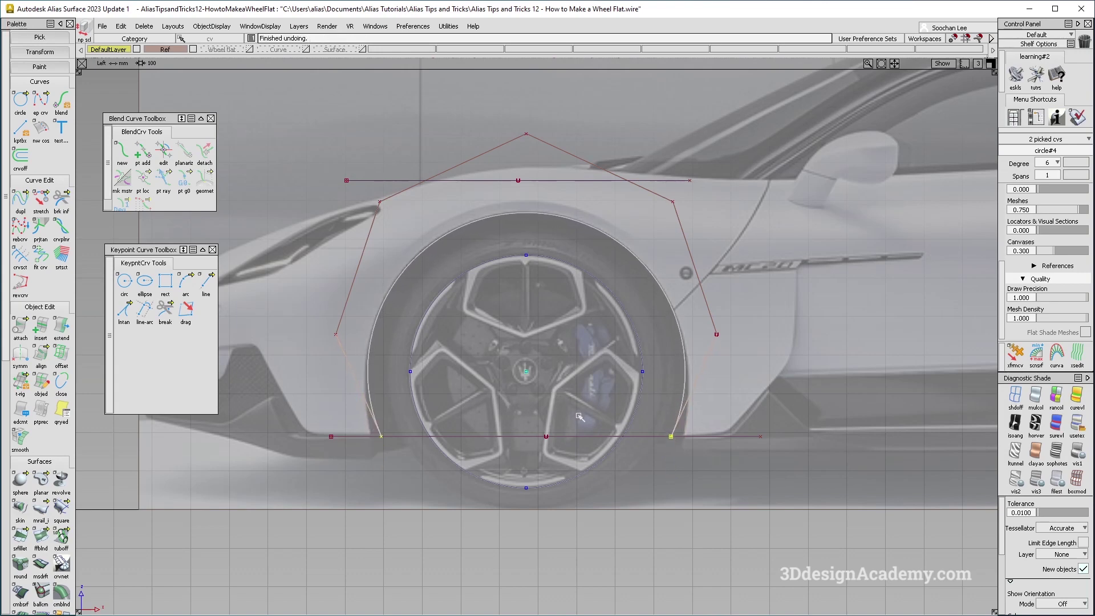
alt+shift+middle_drag(496, 413, 493, 425)
Step: Pick the wheel-arch curve and check its translate, rotate and scale values in its object information
mouse_move(451, 274)
ctrl+shift+mouse_down()
mouse_move(451, 254)
mouse_move(440, 274)
ctrl+shift+mouse_up()
drag(430, 240, 452, 273)
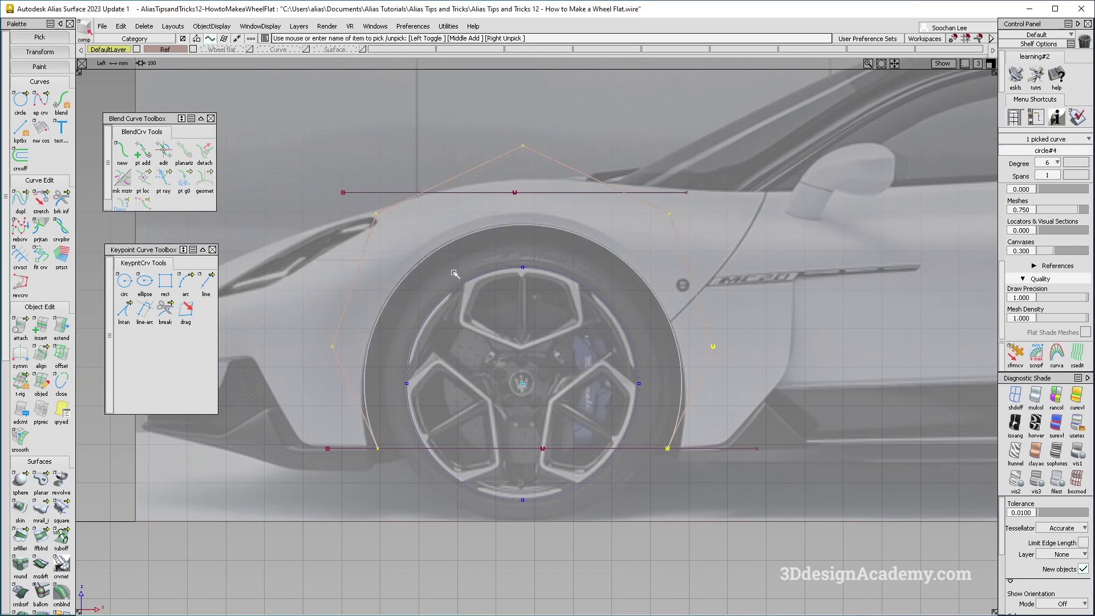
key(ctrl+i)
click(499, 325)
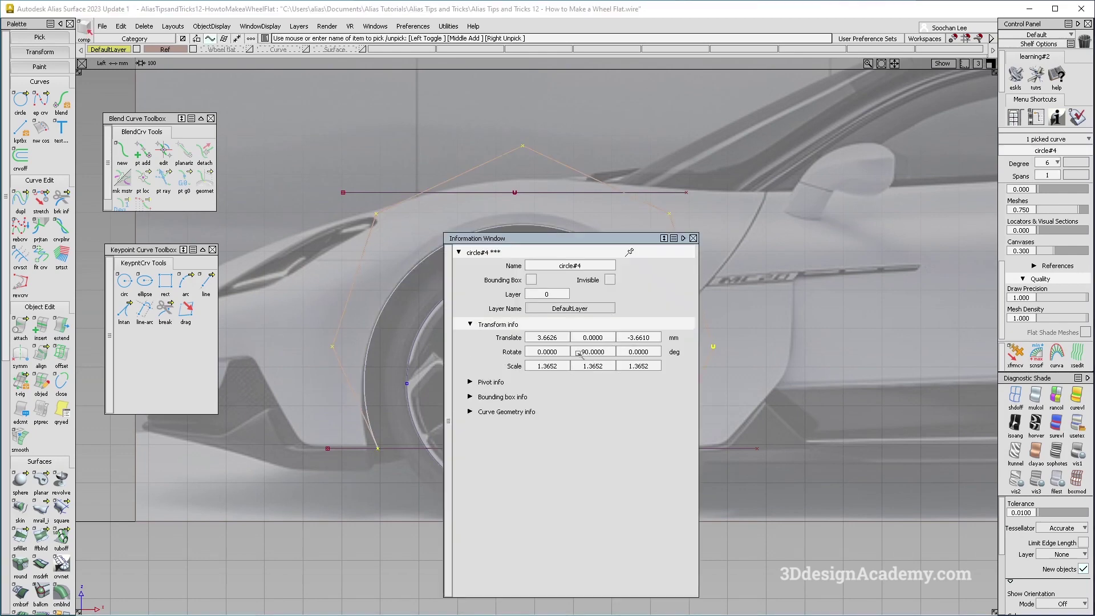
click(693, 238)
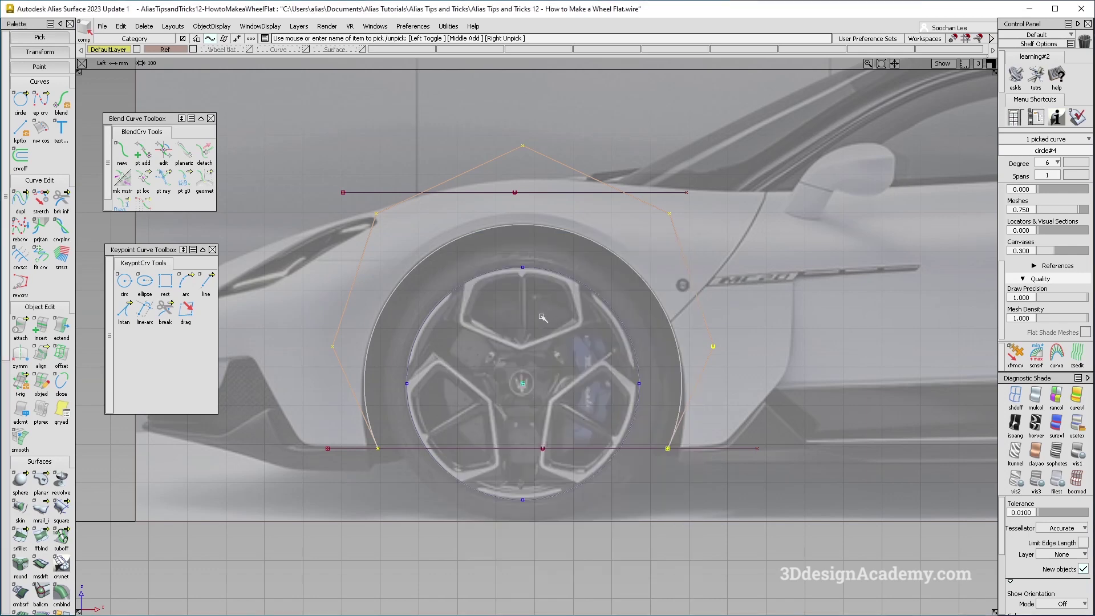
alt+shift+middle_drag(549, 220, 526, 241)
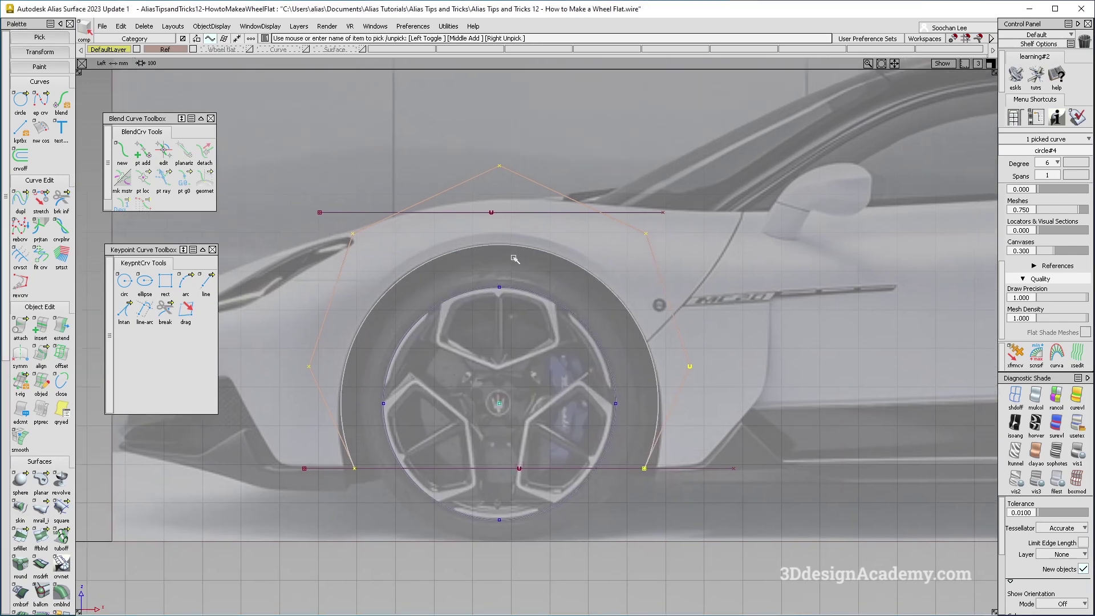
click(368, 484)
mouse_move(368, 484)
ctrl+shift+mouse_down()
mouse_move(344, 458)
mouse_move(367, 483)
ctrl+shift+mouse_up()
drag(598, 428, 619, 478)
alt+shift+middle_drag(604, 451, 602, 459)
click(631, 491)
ctrl+shift+drag(600, 294, 634, 324)
click(364, 234)
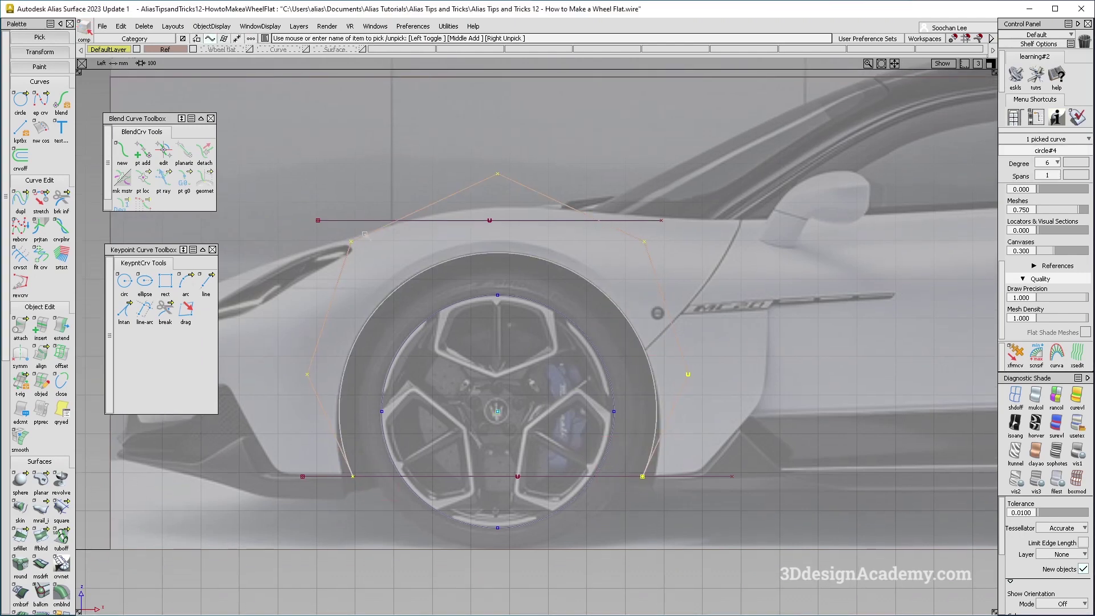
Step: Zero the arch curve's transforms and spread its two end control vertices horizontally outward with NonProportional Scale to match the arch opening
click(40, 51)
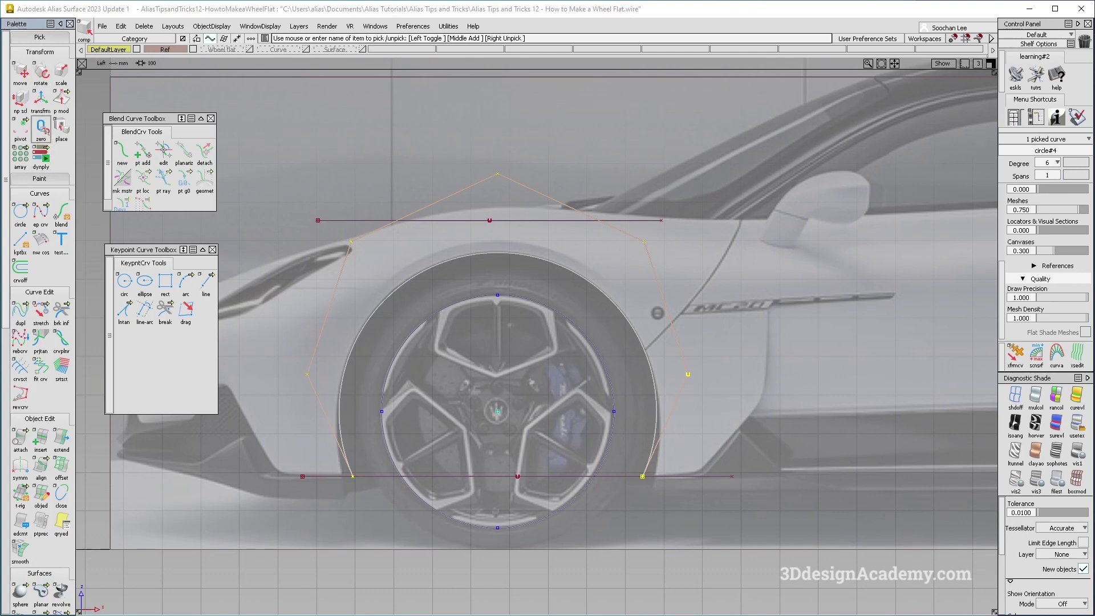
click(41, 127)
click(349, 471)
click(643, 478)
alt+shift+middle_drag(481, 437, 432, 457)
ctrl+shift+drag(434, 457, 486, 458)
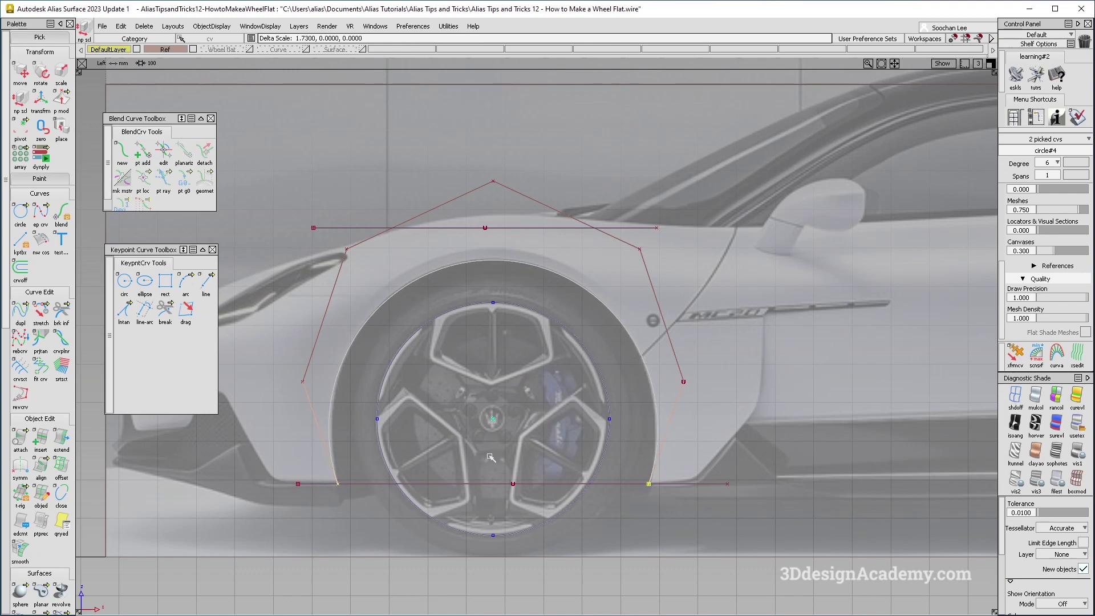
alt+shift+right_drag(521, 461, 563, 450)
alt+shift+middle_drag(563, 450, 585, 441)
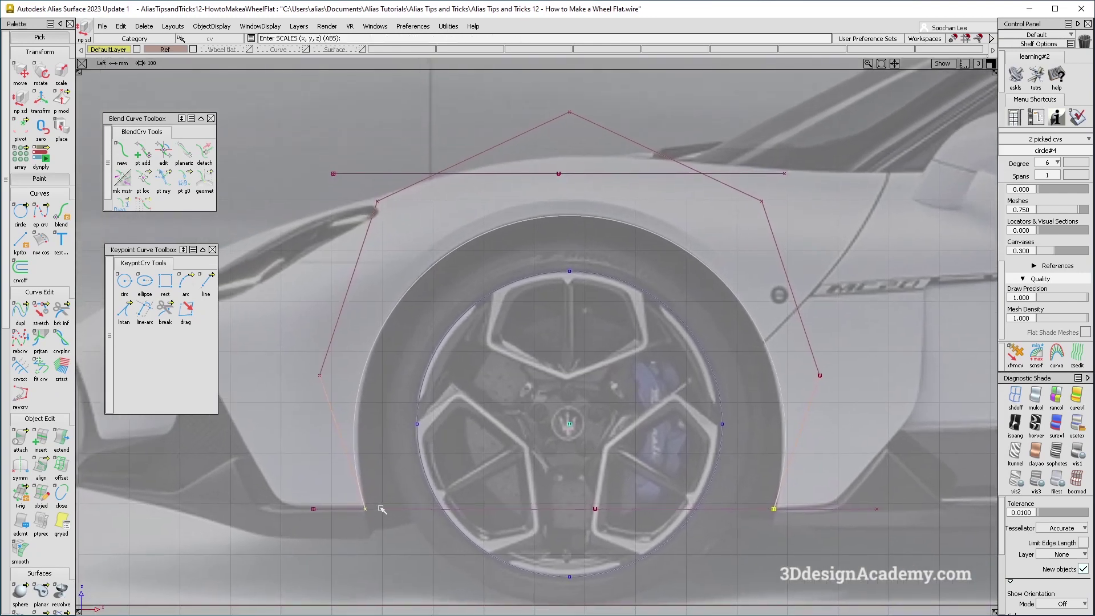
alt+shift+middle_drag(479, 516, 464, 515)
ctrl+shift+drag(464, 515, 456, 508)
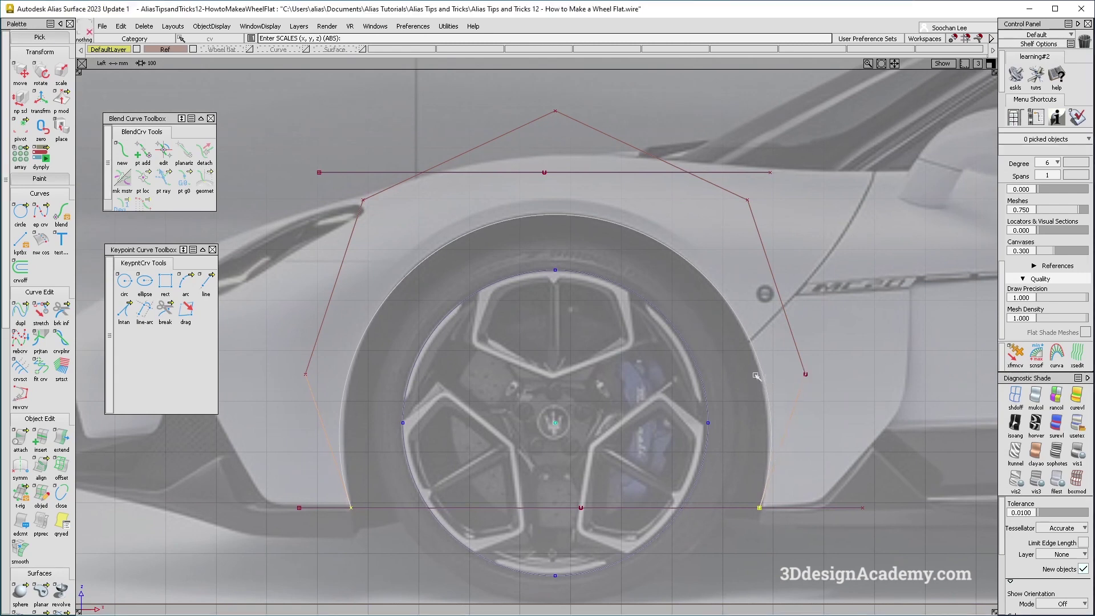
Step: Scale the arch curve's second control vertices from each end slightly inward along the horizontal axis
click(806, 374)
click(306, 374)
ctrl+shift+middle_drag(501, 394, 564, 404)
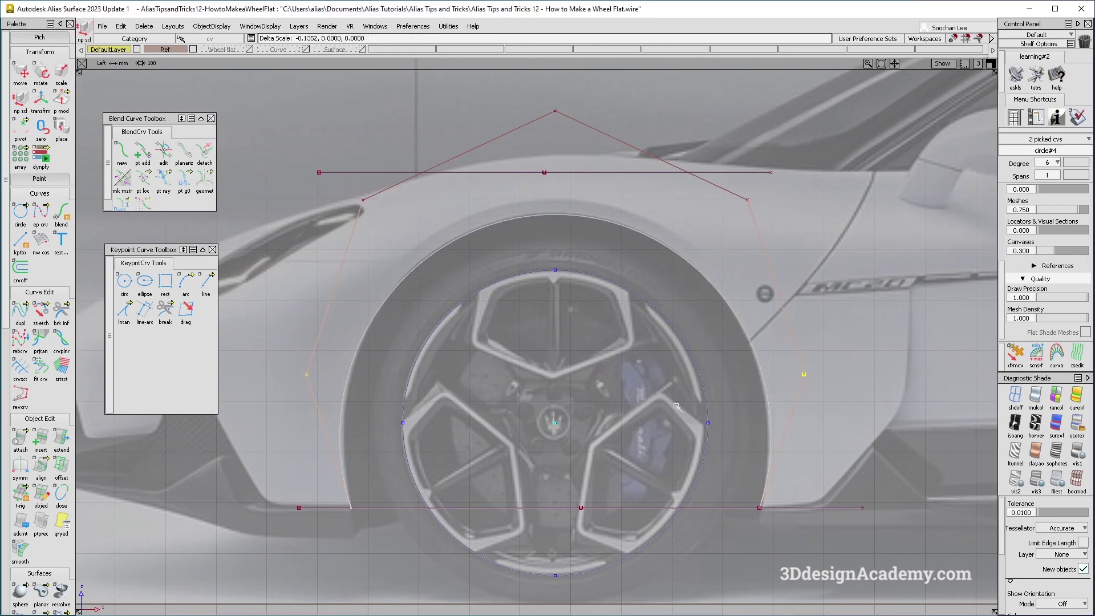
drag(672, 407, 672, 410)
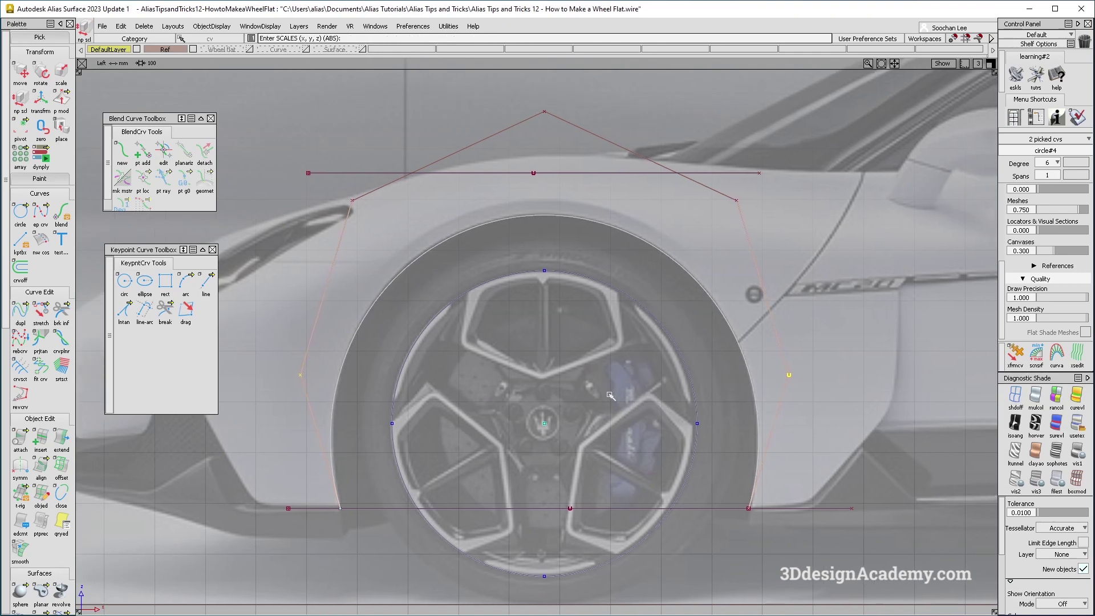
Step: Copy the rim circle in place and scale the copy up until it touches the arch curve as a comparison circle
drag(508, 240, 548, 309)
key(ctrl+v)
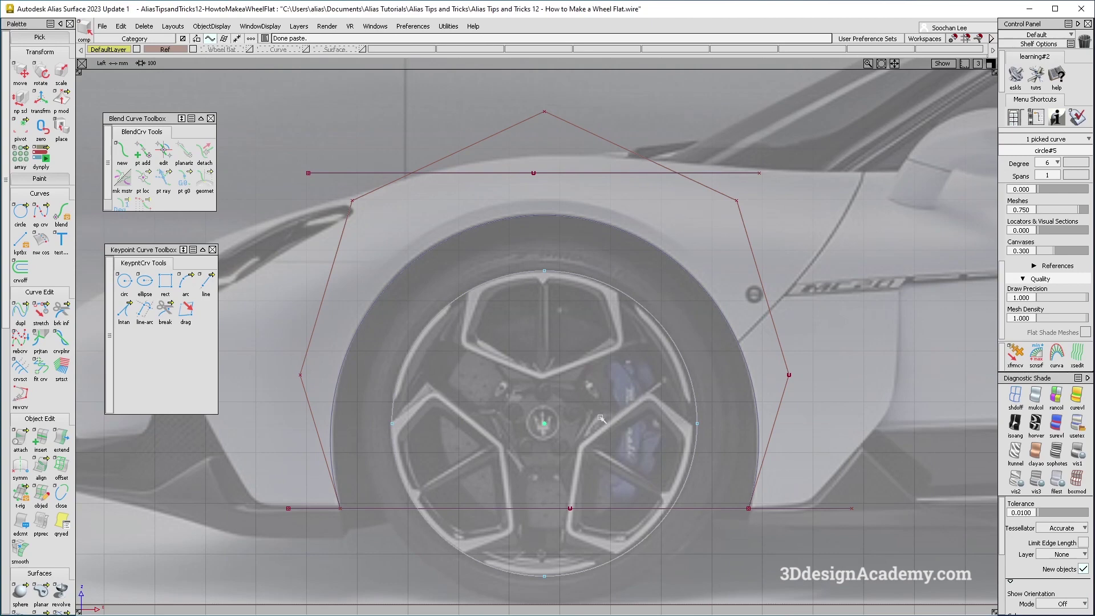
drag(608, 424, 808, 437)
alt+shift+click(556, 215)
alt+shift+right_drag(556, 215, 752, 263)
alt+shift+middle_drag(890, 402, 638, 284)
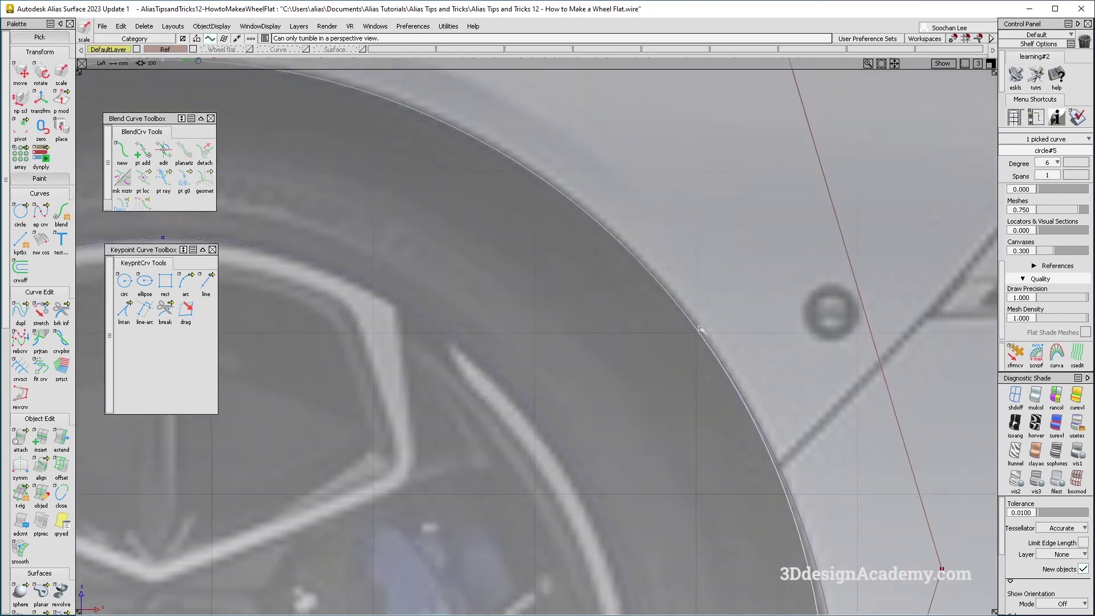
scroll(701, 330, down, 4)
alt+shift+middle_drag(644, 385, 648, 250)
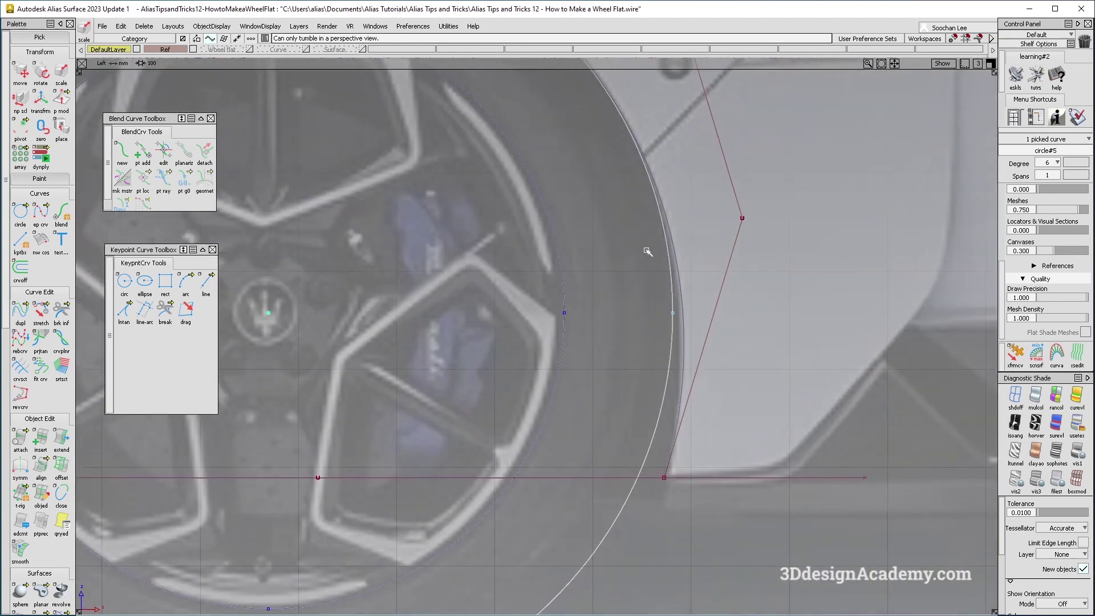
alt+shift+right_drag(816, 382, 710, 371)
alt+shift+middle_drag(710, 370, 763, 377)
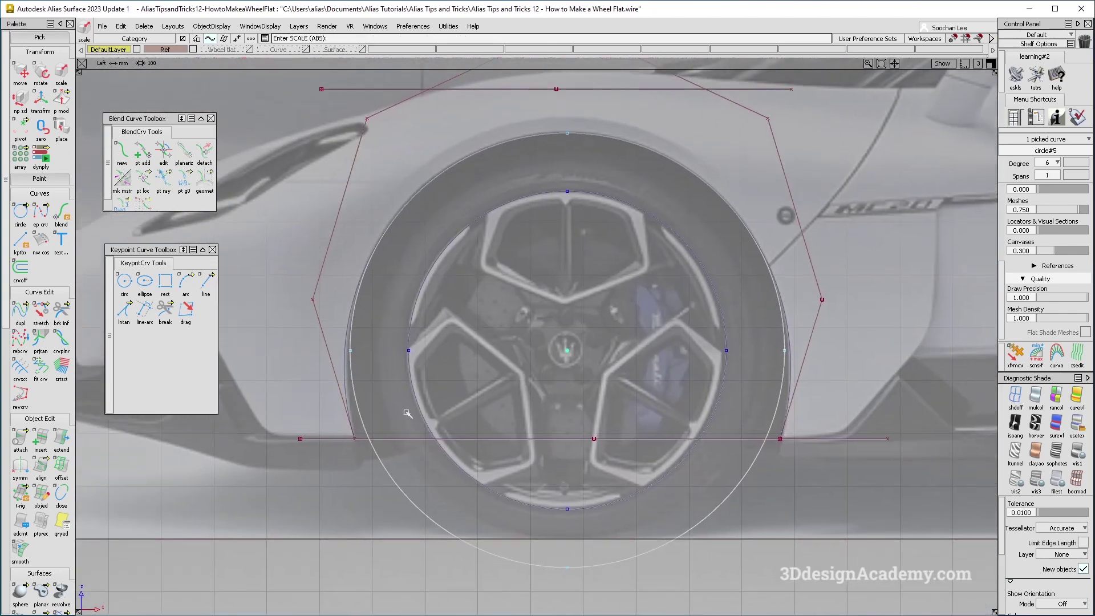
Step: Pull the arch curve's second control vertices from each end slightly further inward with NonProportional Scale
ctrl+shift+drag(278, 288, 340, 322)
drag(806, 281, 843, 313)
ctrl+shift+right_drag(548, 319, 520, 337)
drag(603, 329, 600, 329)
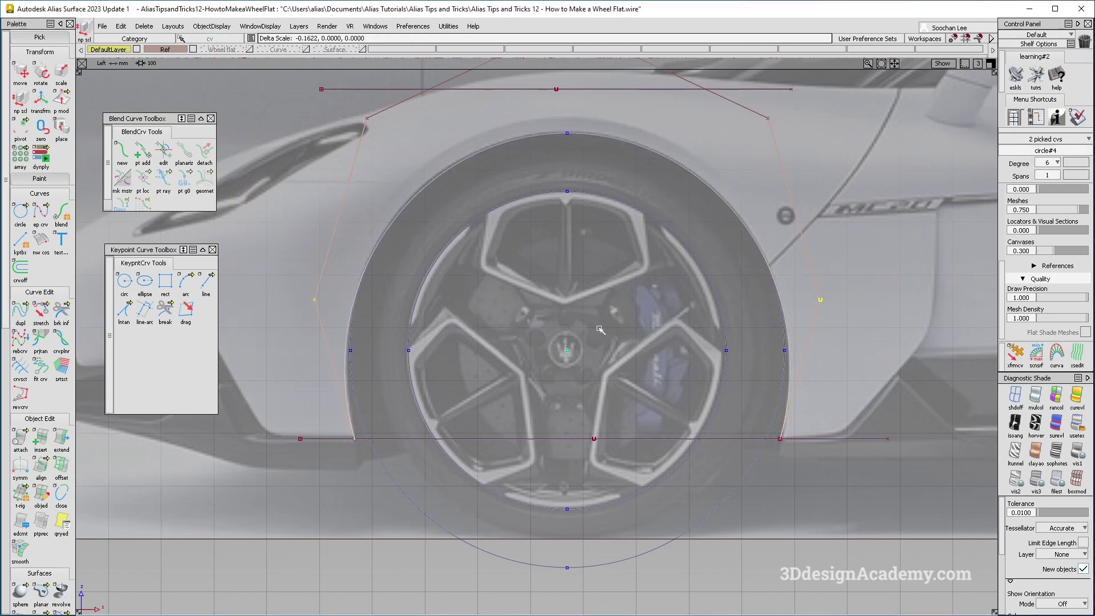
Step: Scale the arch curve's upper pair of control vertices slightly outward horizontally to follow the comparison circle, and deselect them
alt+shift+middle_drag(606, 234, 580, 335)
alt+shift+click(695, 301)
alt+shift+right_drag(695, 301, 530, 270)
alt+shift+middle_drag(529, 270, 674, 305)
ctrl+shift+drag(390, 293, 342, 239)
drag(925, 227, 888, 212)
ctrl+shift+right_drag(440, 338, 404, 347)
drag(461, 355, 463, 355)
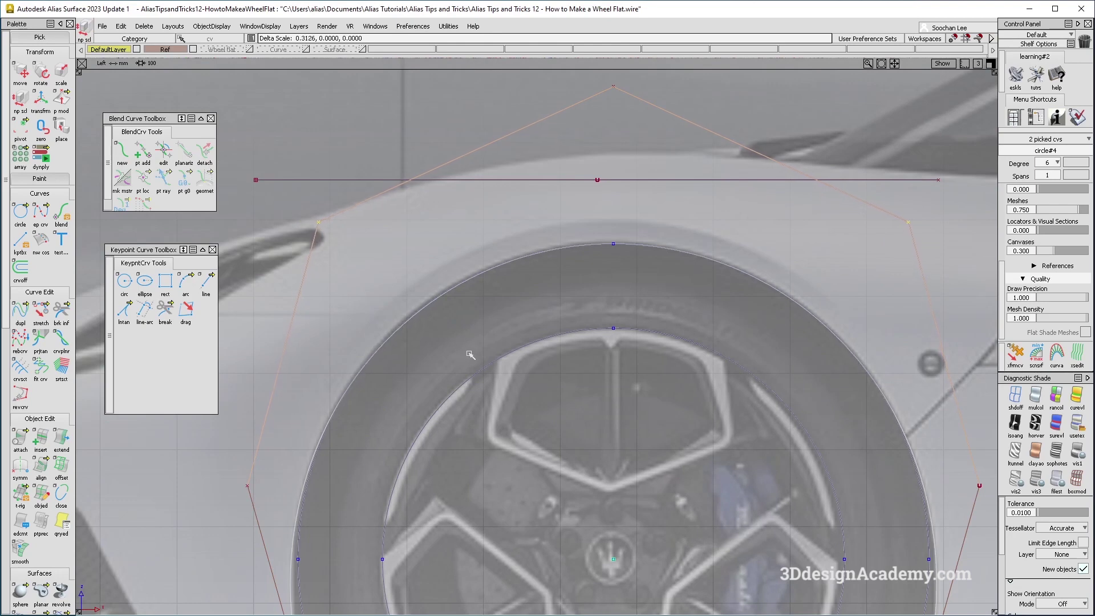
alt+shift+right_drag(852, 323, 784, 365)
alt+shift+middle_drag(785, 365, 746, 224)
alt+shift+middle_drag(816, 423, 711, 429)
ctrl+shift+drag(712, 429, 726, 251)
alt+shift+middle_drag(775, 238, 750, 260)
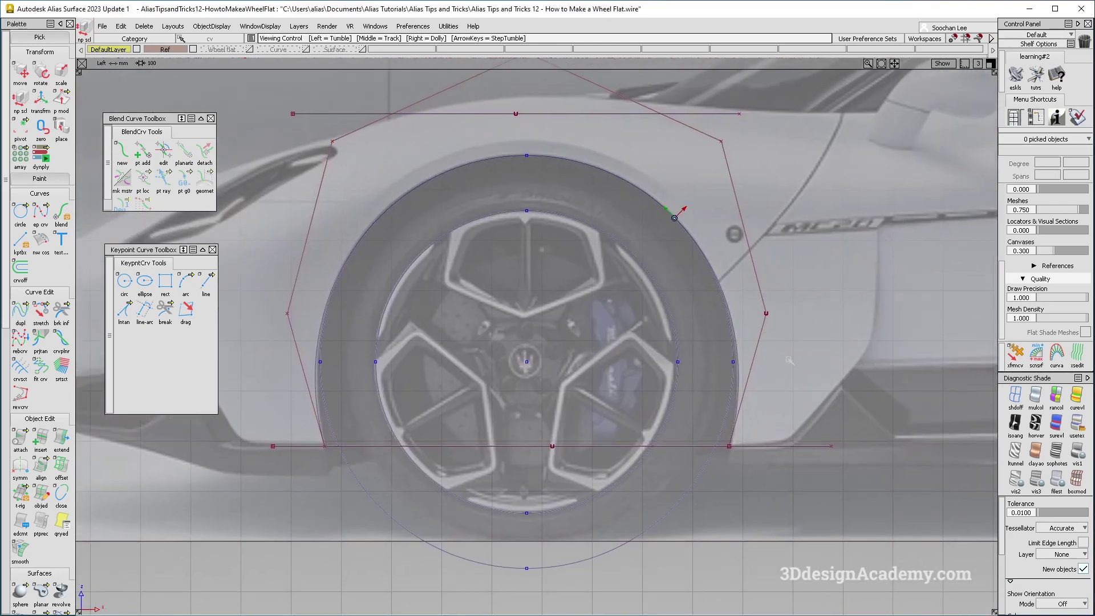
alt+shift+middle_drag(789, 360, 745, 371)
alt+shift+right_drag(789, 355, 695, 348)
mouse_move(695, 348)
alt+shift+middle_down()
mouse_move(719, 317)
mouse_move(712, 335)
alt+shift+middle_up()
ctrl+shift+drag(653, 378, 654, 328)
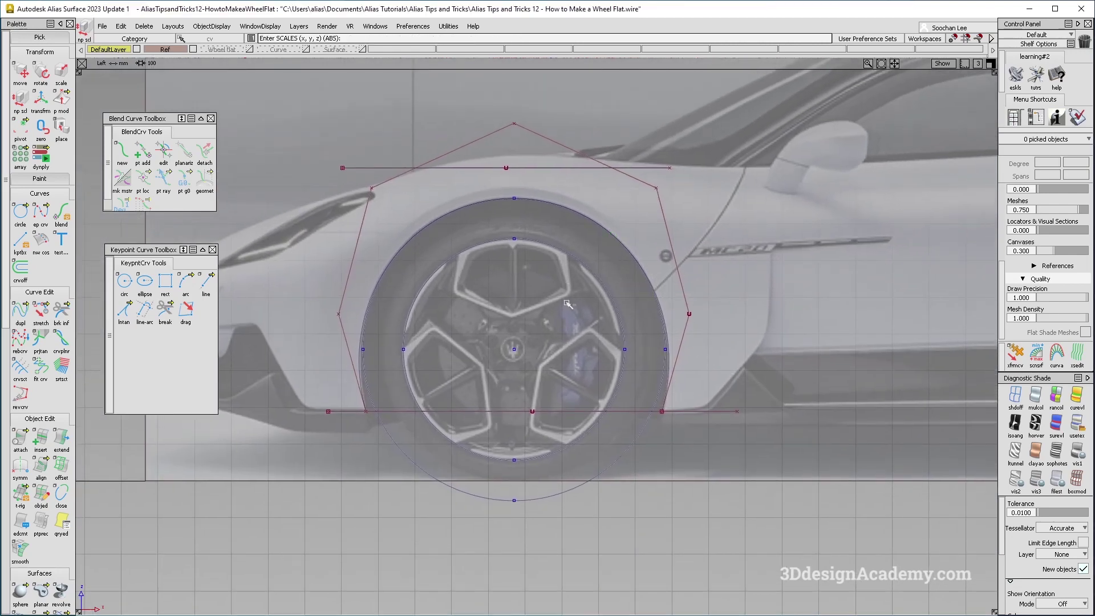
alt+shift+middle_drag(567, 303, 539, 335)
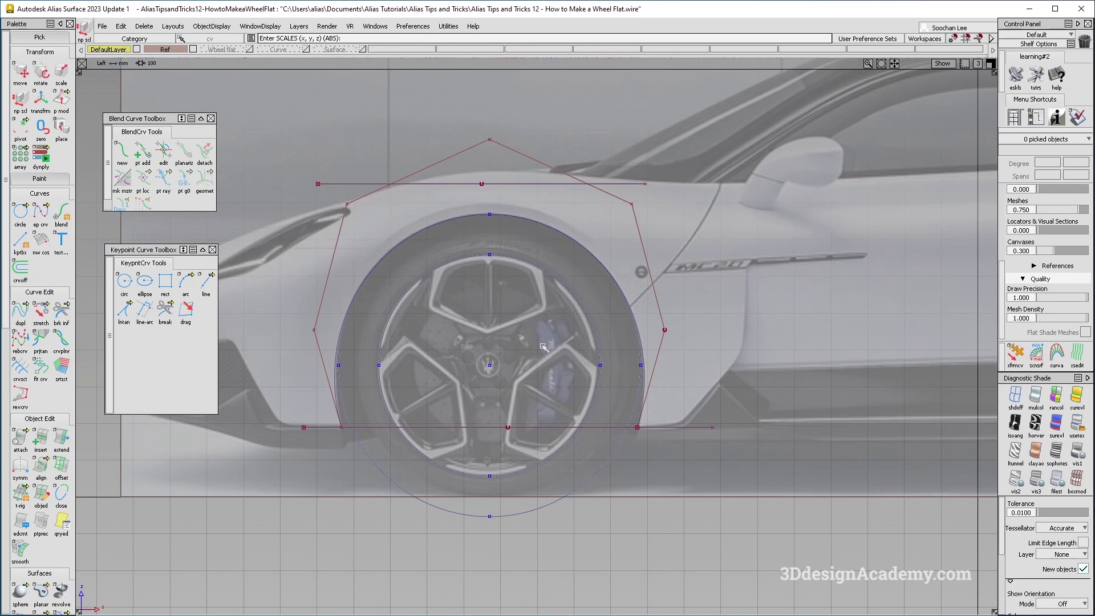
alt+shift+middle_drag(522, 347, 535, 367)
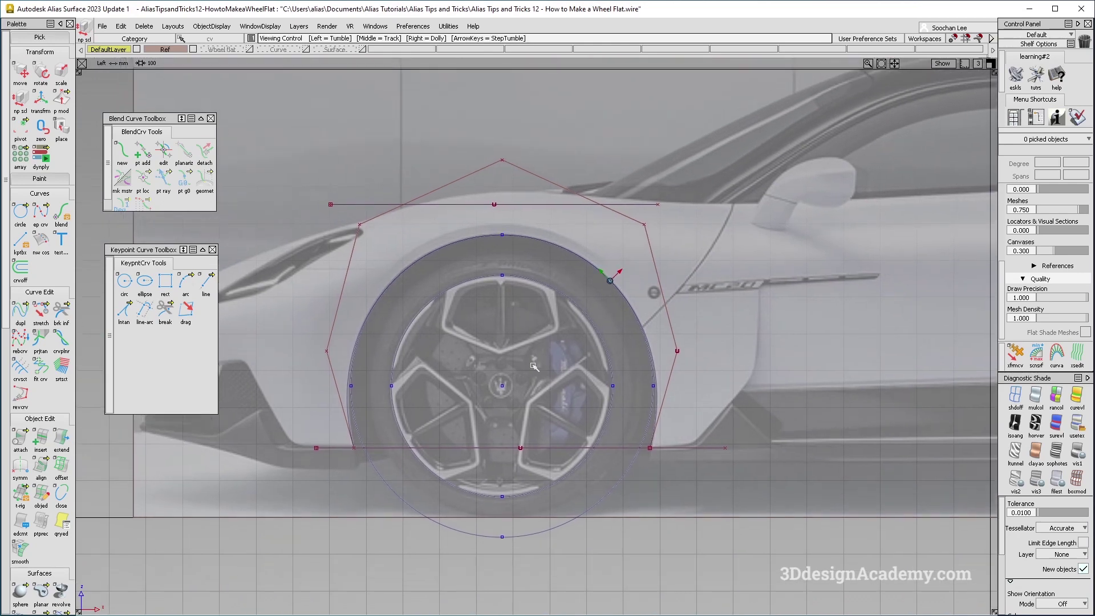
alt+shift+middle_drag(565, 401, 566, 403)
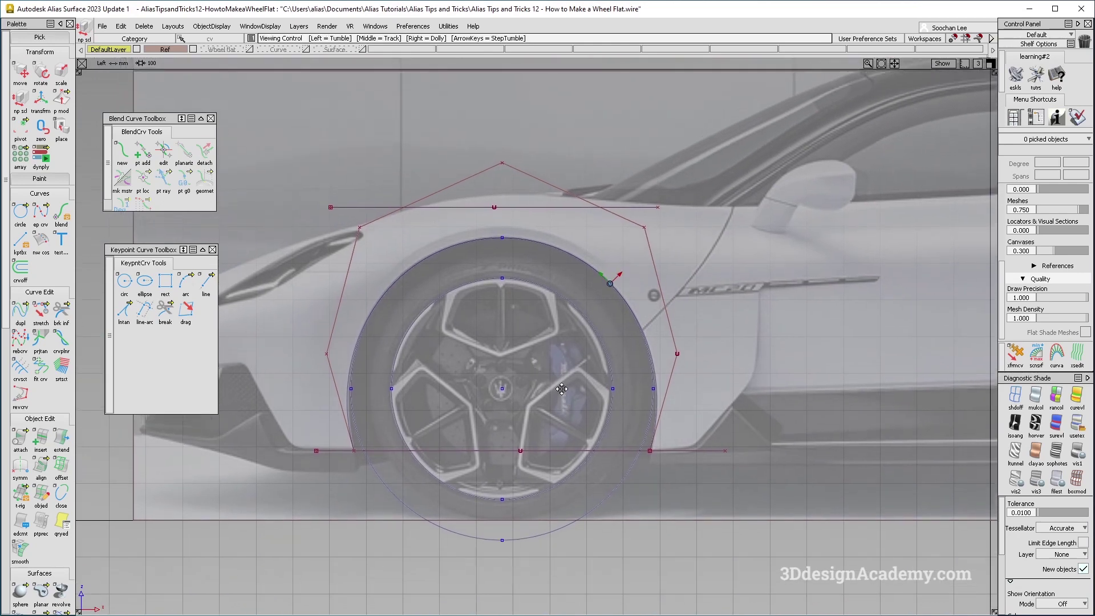
key(F8)
alt+shift+drag(507, 239, 507, 120)
click(537, 170)
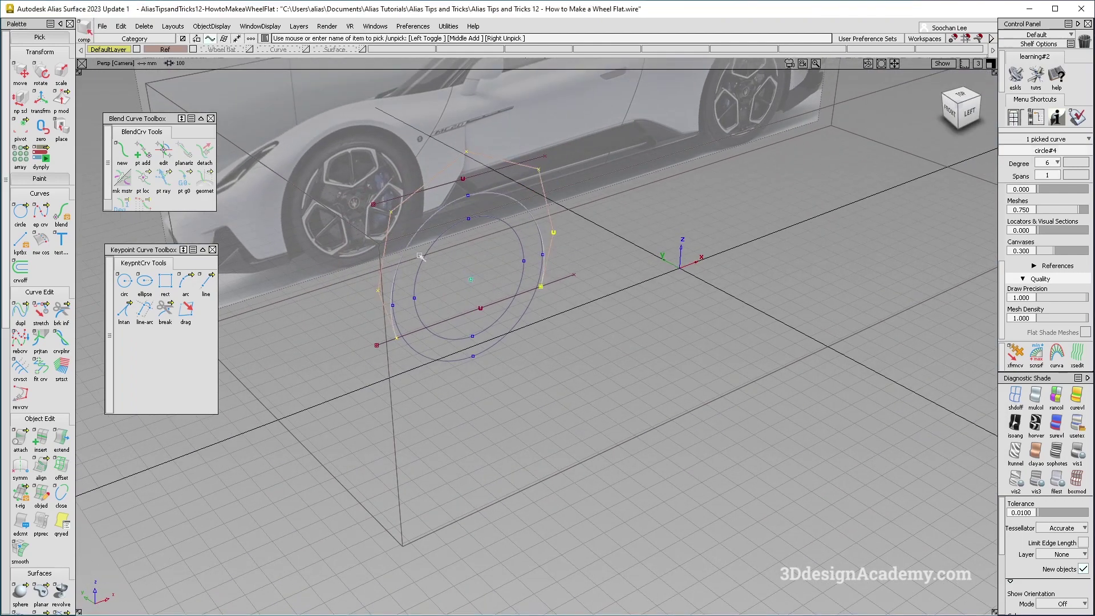
alt+shift+middle_drag(365, 293, 360, 315)
ctrl+shift+drag(431, 336, 438, 441)
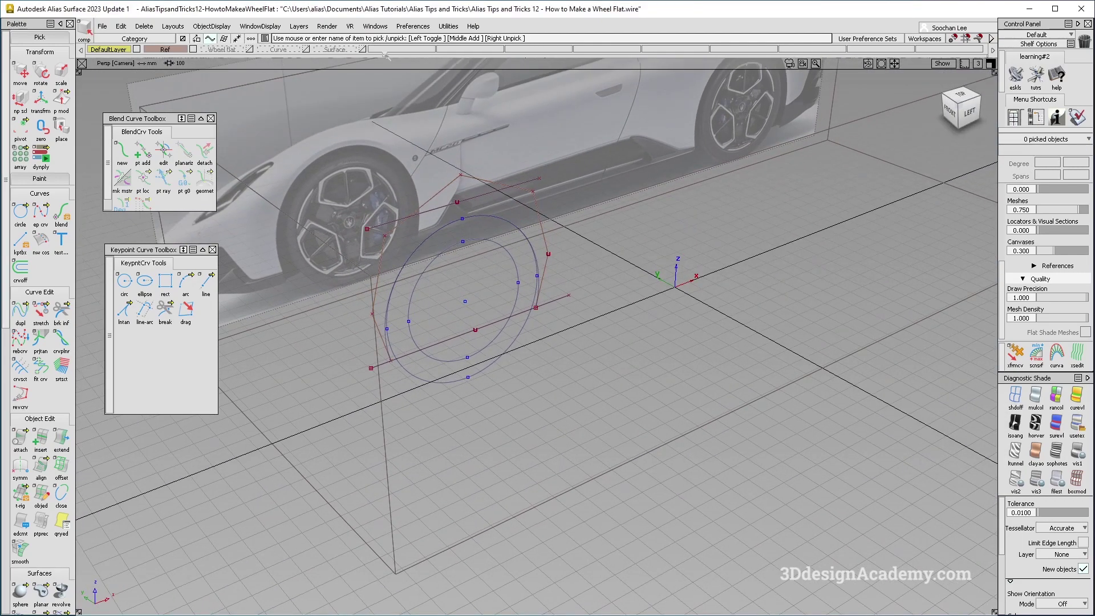
key(F6)
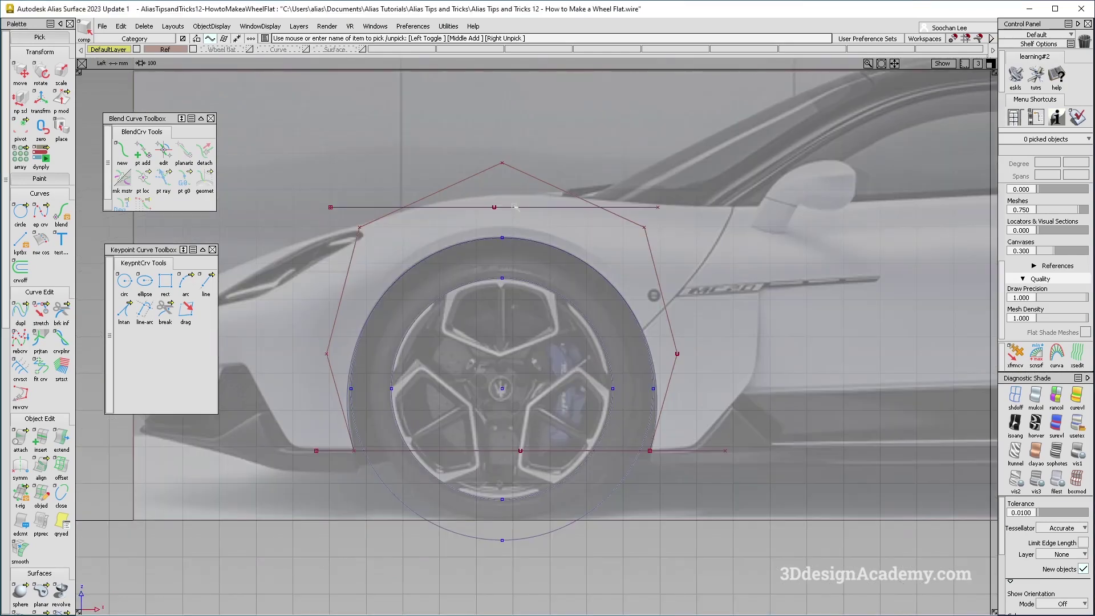
Step: Centre the horizontal line above the arch over the wheel and move it sideways out to the body side
click(514, 207)
ctrl+shift+right_drag(427, 275, 521, 210)
ctrl+shift+right_drag(501, 282, 506, 215)
key(F5)
alt+shift+right_drag(624, 349, 558, 318)
alt+shift+middle_drag(558, 317, 551, 379)
ctrl+shift+right_drag(577, 412, 574, 369)
mouse_move(573, 369)
right_down()
mouse_move(574, 479)
mouse_move(767, 457)
right_up()
alt+shift+middle_drag(450, 594, 579, 259)
right_drag(584, 313, 584, 323)
Step: Move the body-side line's middle control vertex slightly outward in the top view to give the line a subtle crown
ctrl+shift+drag(576, 342, 531, 351)
drag(530, 354, 603, 452)
ctrl+shift+right_drag(603, 453, 606, 428)
right_drag(608, 438, 608, 445)
ctrl+shift+drag(562, 398, 563, 364)
drag(561, 362, 627, 470)
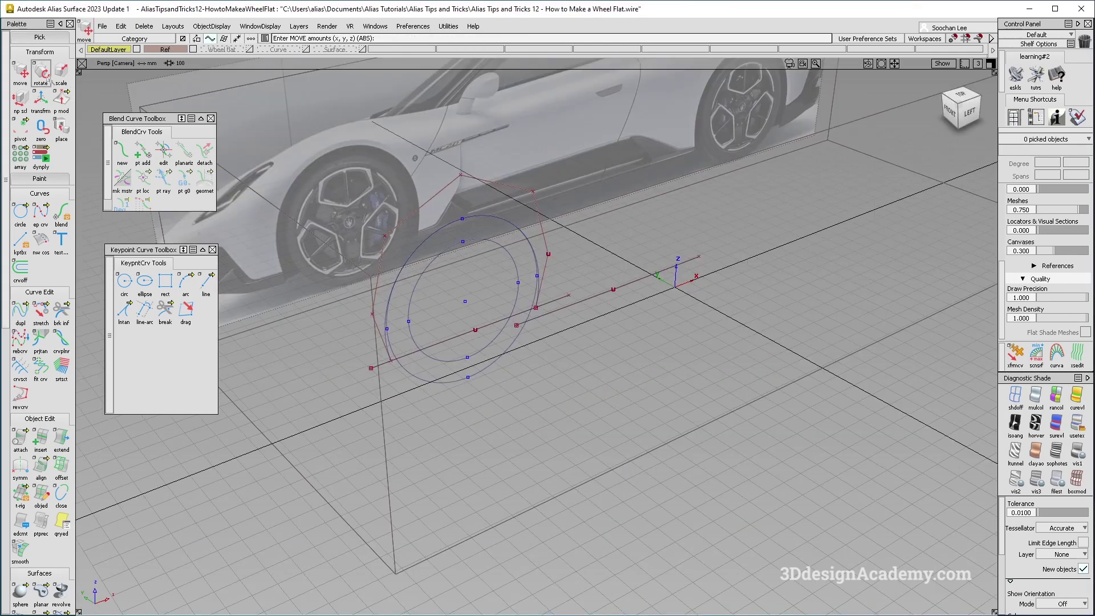
Step: Draw a degree 2 section curve slanting down and slightly inward from the body-side line's front end, and bow its middle control vertex outward
drag(40, 212, 88, 217)
alt+shift+drag(467, 355, 414, 398)
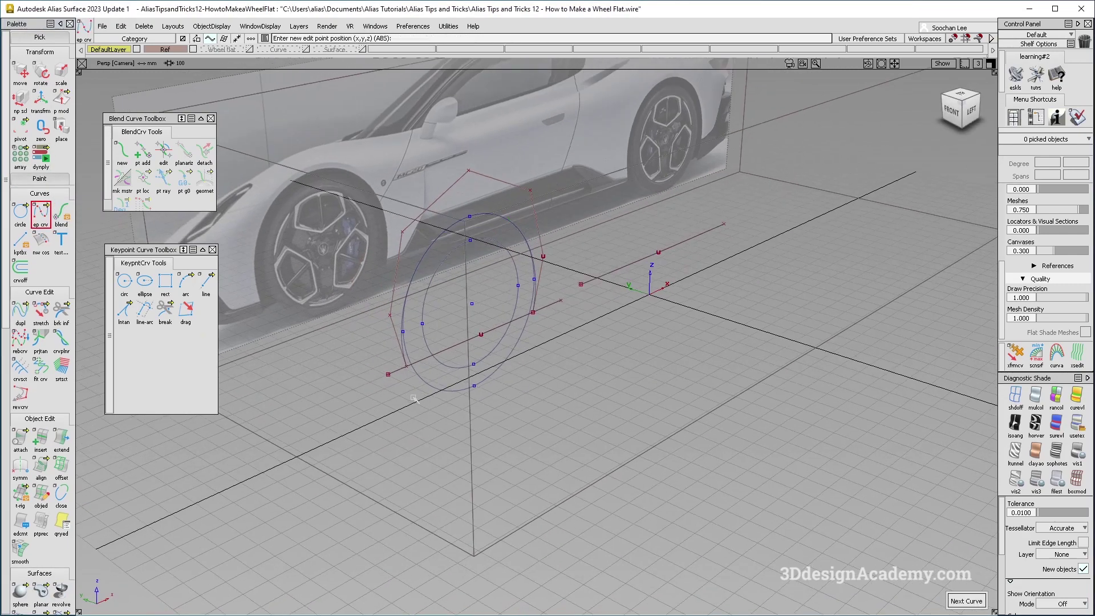
ctrl+click(591, 305)
mouse_move(963, 111)
mouse_down()
mouse_move(938, 93)
mouse_move(967, 109)
mouse_up()
click(961, 115)
alt+shift+middle_drag(744, 315, 594, 379)
drag(598, 432, 606, 439)
alt+shift+middle_drag(622, 401, 564, 429)
ctrl+shift+drag(564, 379, 594, 414)
ctrl+shift+middle_drag(599, 426, 610, 381)
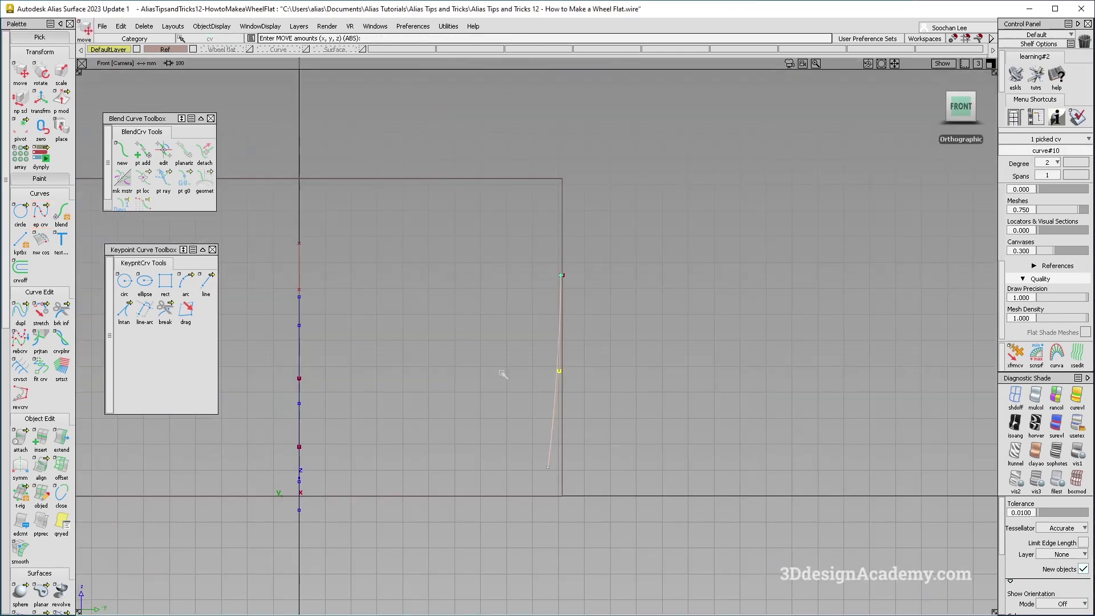
Step: Create a Monorail surface with Sweep Mode Parallel, using the section curve as generation curve and the body-side line as rail
alt+shift+drag(503, 374, 575, 415)
alt+shift+middle_drag(575, 415, 513, 191)
alt+shift+drag(462, 460, 426, 440)
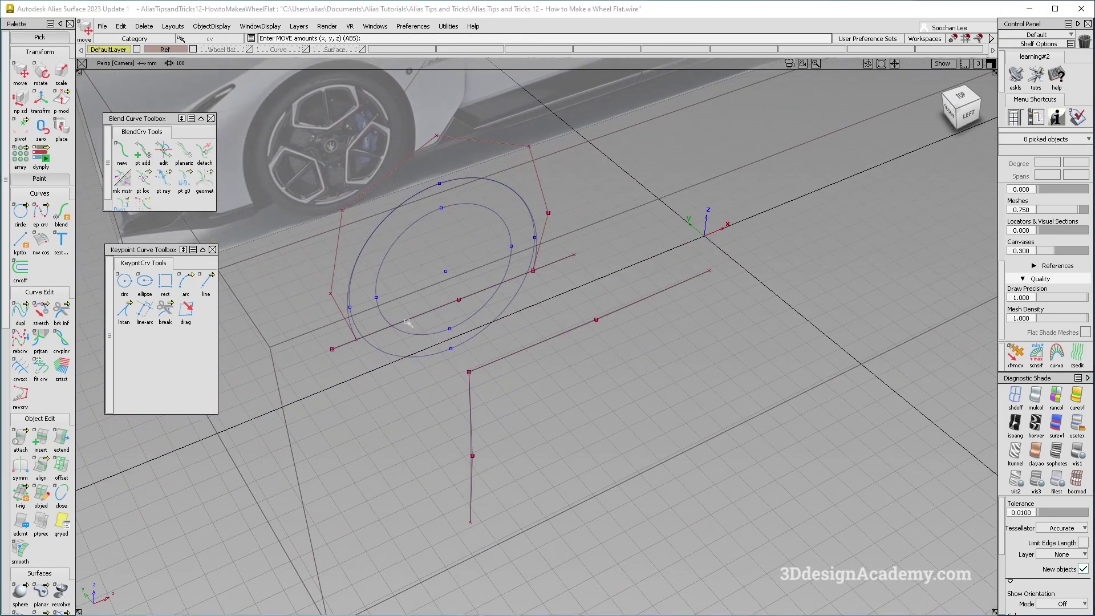
scroll(45, 539, down, 4)
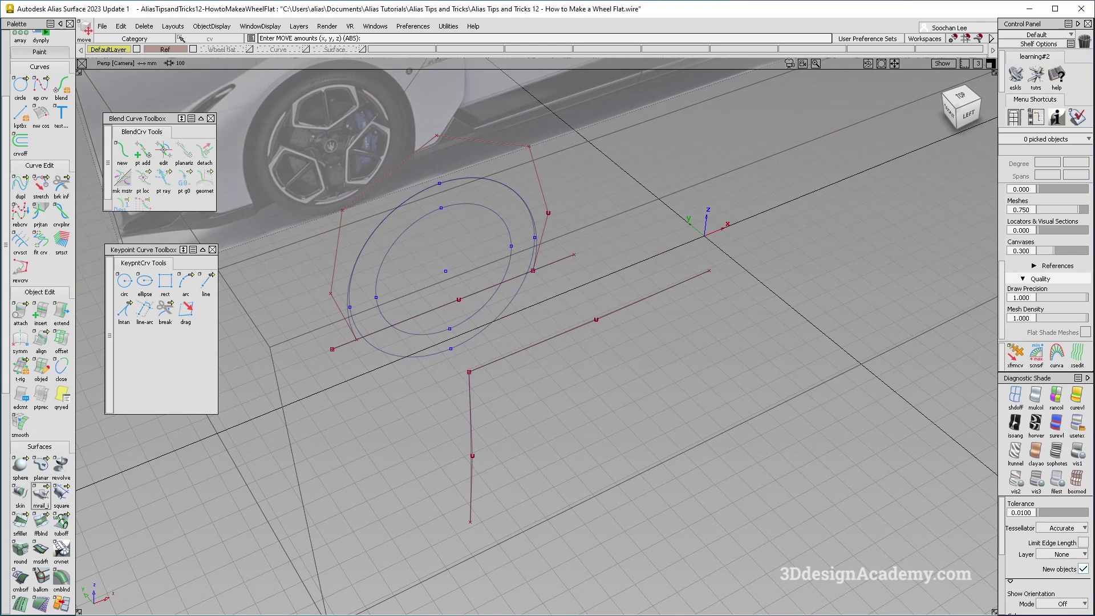
click(40, 494)
click(922, 258)
click(917, 301)
click(884, 350)
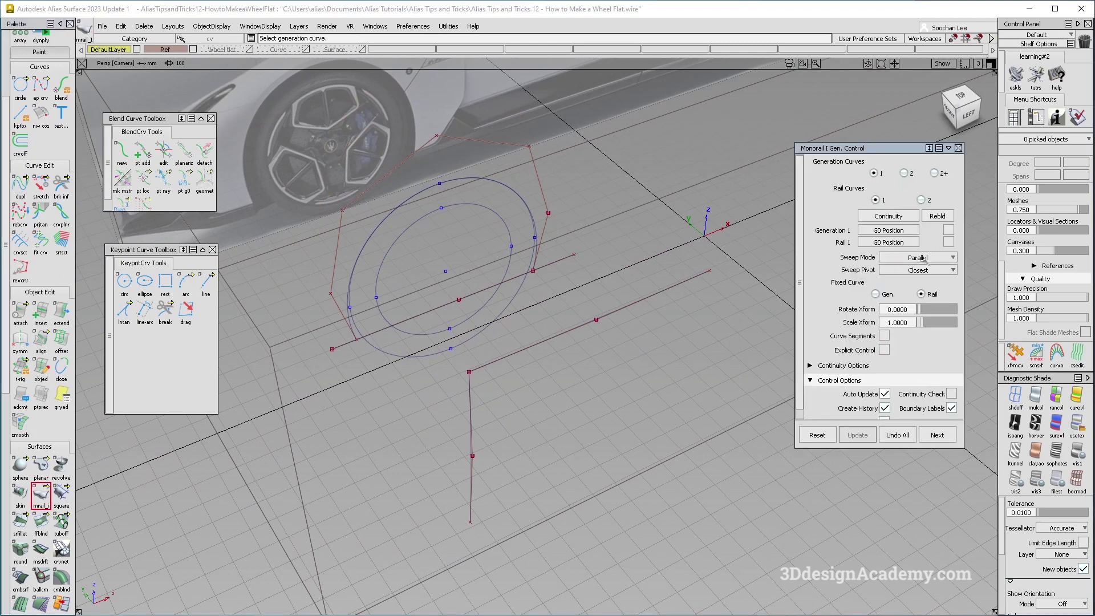
click(470, 425)
click(528, 344)
Step: Project the wheel arch curve onto the rail surface along the left view as a curve on surface
alt+shift+drag(543, 467, 502, 473)
ctrl+shift+drag(508, 471, 528, 344)
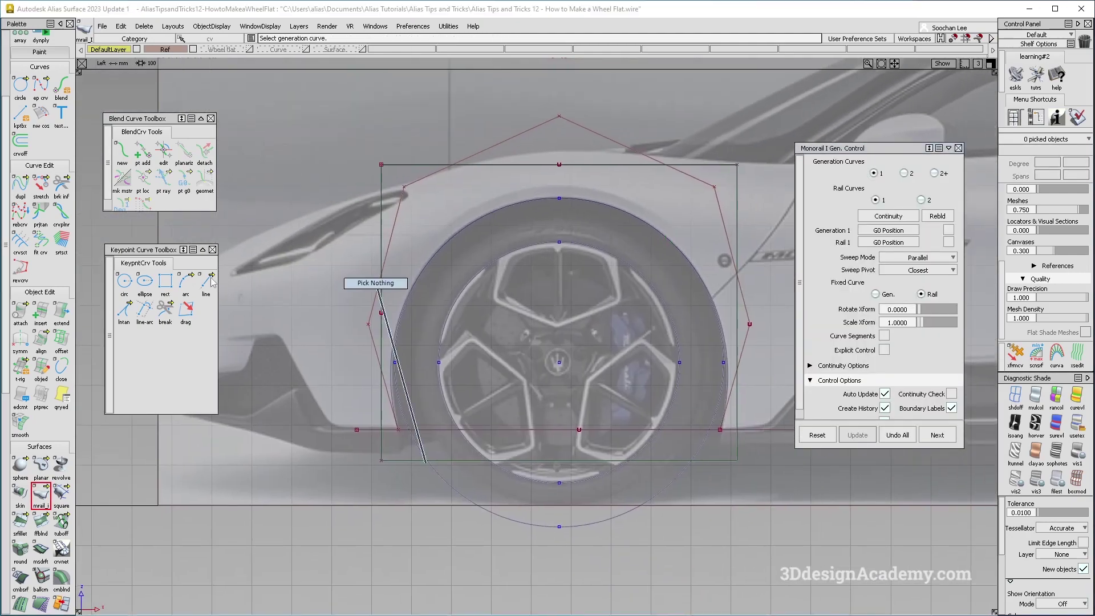
scroll(40, 399, down, 4)
click(20, 568)
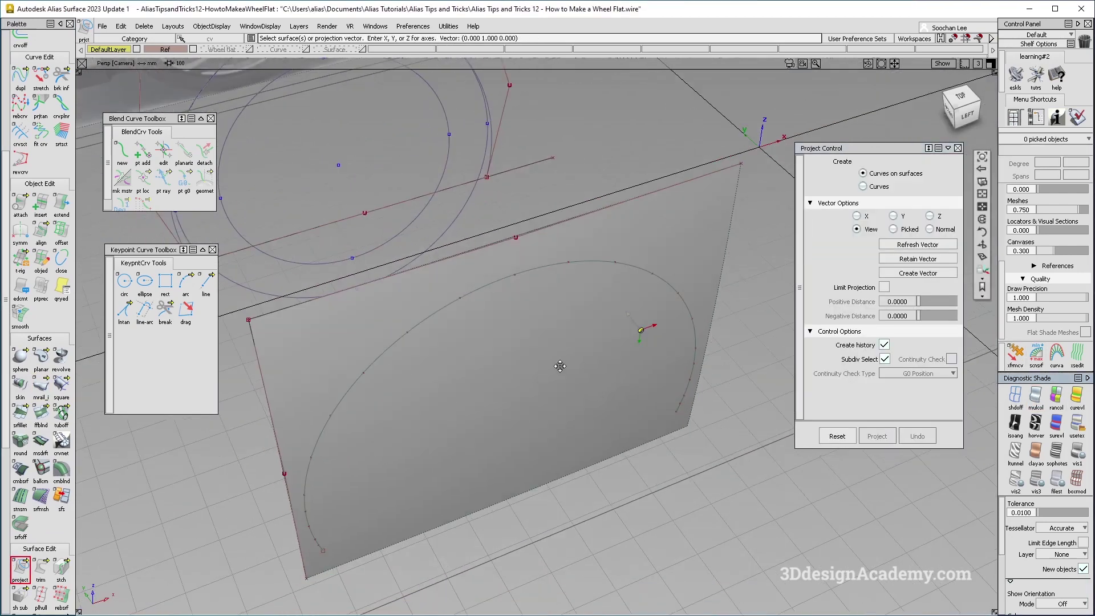
ctrl+shift+drag(409, 418, 380, 273)
Step: Fit a degree 6 curve with 1 span to the projected arch on the rail surface and clear the selection
click(41, 134)
click(500, 206)
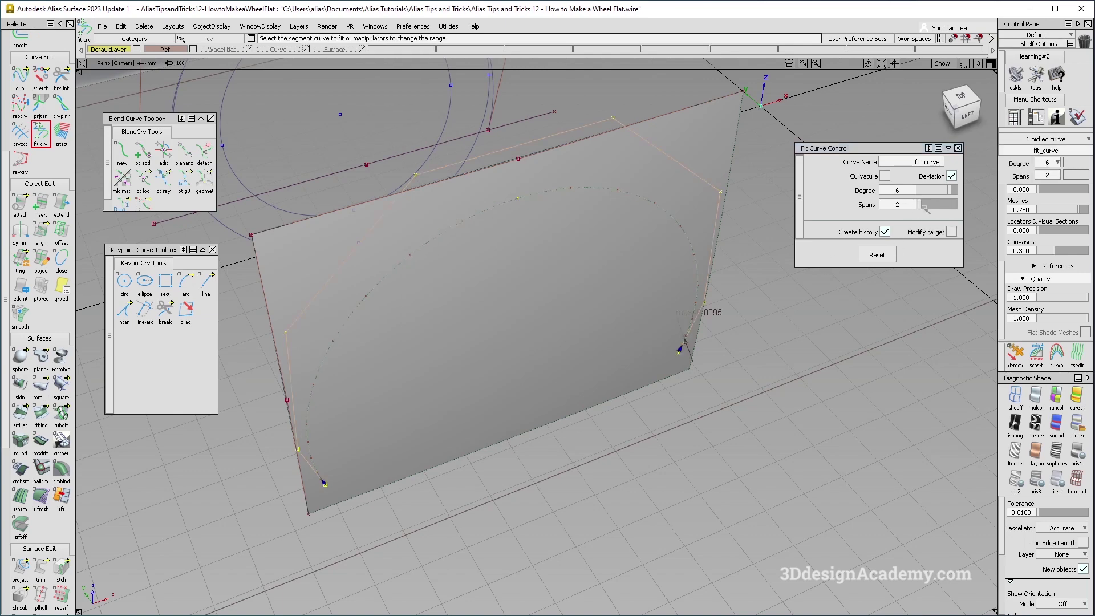
drag(925, 208, 285, 191)
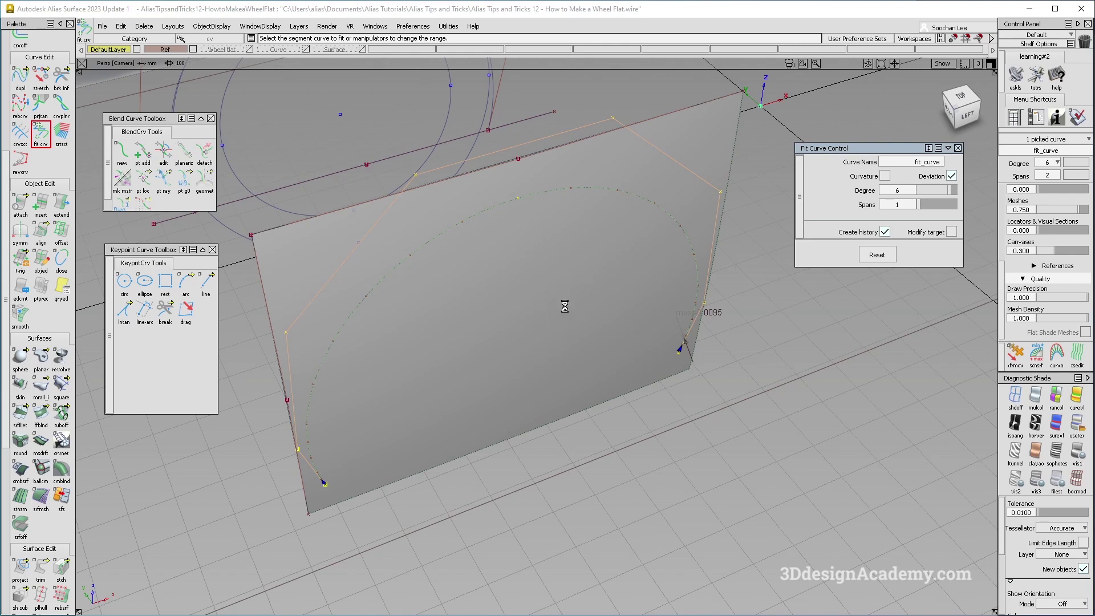
mouse_move(566, 308)
alt+shift+mouse_down()
mouse_move(533, 312)
mouse_move(648, 262)
alt+shift+mouse_up()
ctrl+shift+drag(660, 436, 647, 277)
Step: Turn off surface shading in the left view with nothing selected
key(F6)
ctrl+shift+drag(526, 114, 542, 146)
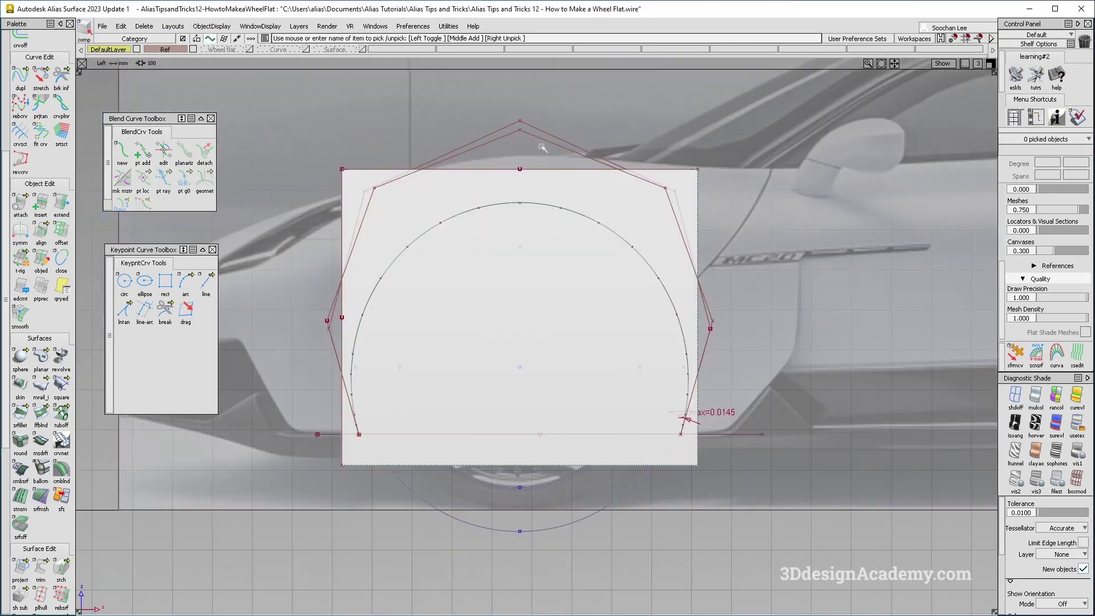
click(1015, 396)
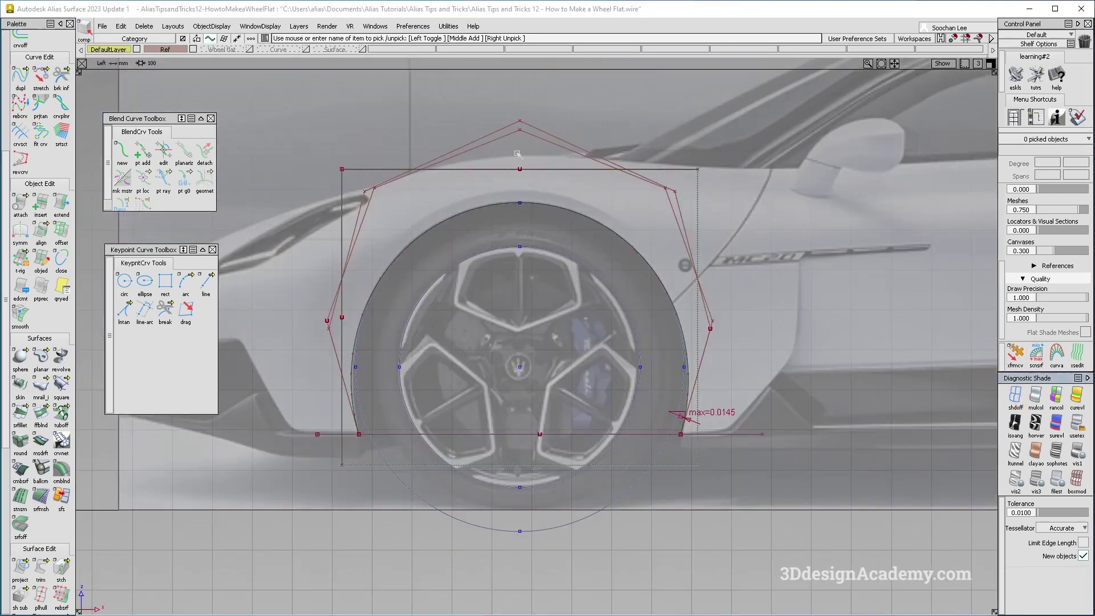
Step: Try moving the fitted curve's top control vertex slightly outward in the front view to straighten its upper hull
click(534, 137)
key(F8)
key(F6)
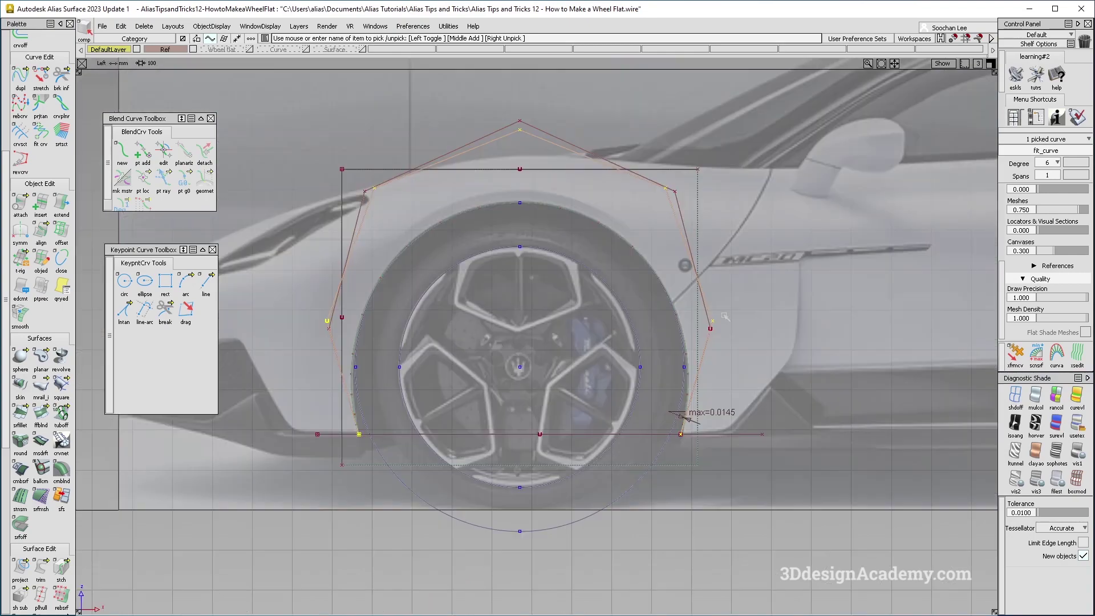
key(F8)
click(960, 110)
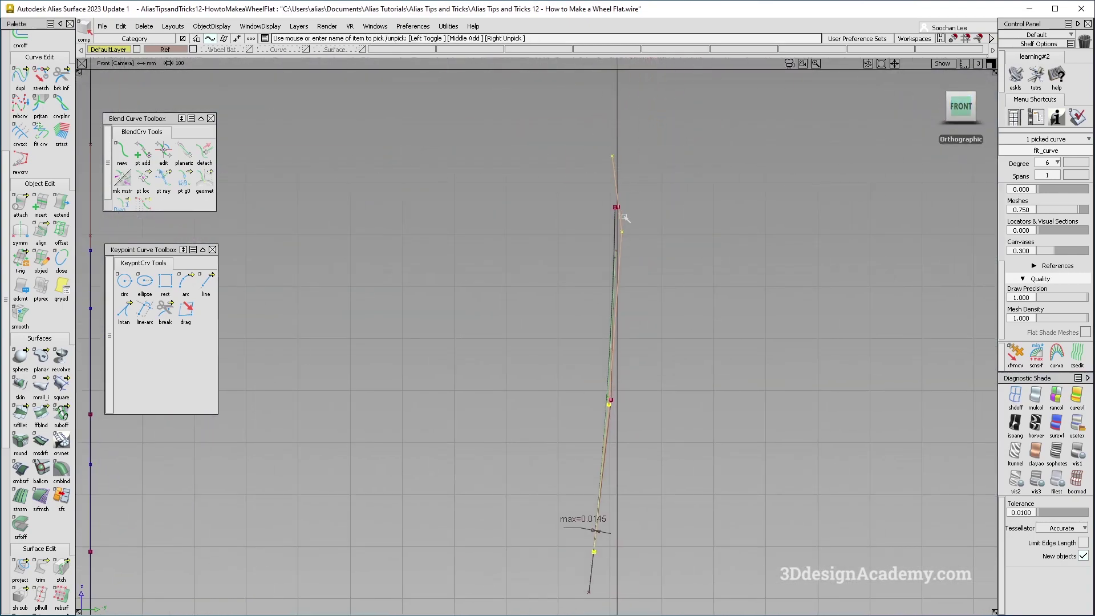
ctrl+shift+drag(624, 223, 623, 127)
ctrl+shift+drag(623, 126, 633, 177)
ctrl+shift+right_drag(689, 258, 692, 225)
middle_drag(692, 225, 695, 227)
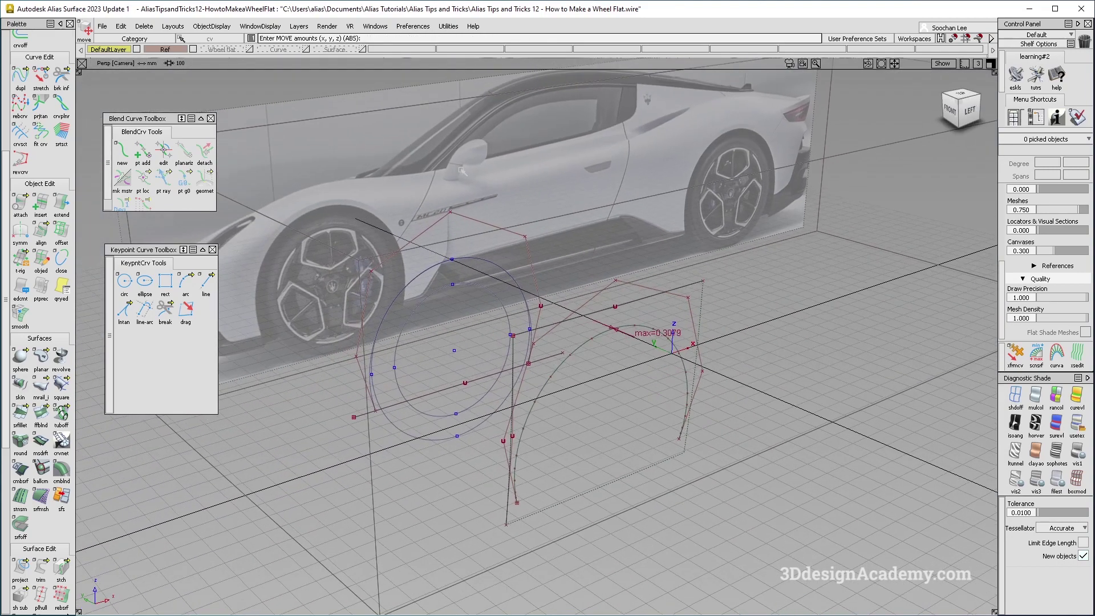
Step: Copy the original wheel arch curve and move the copy outward just beyond the fitted curve
ctrl+shift+drag(461, 170, 481, 219)
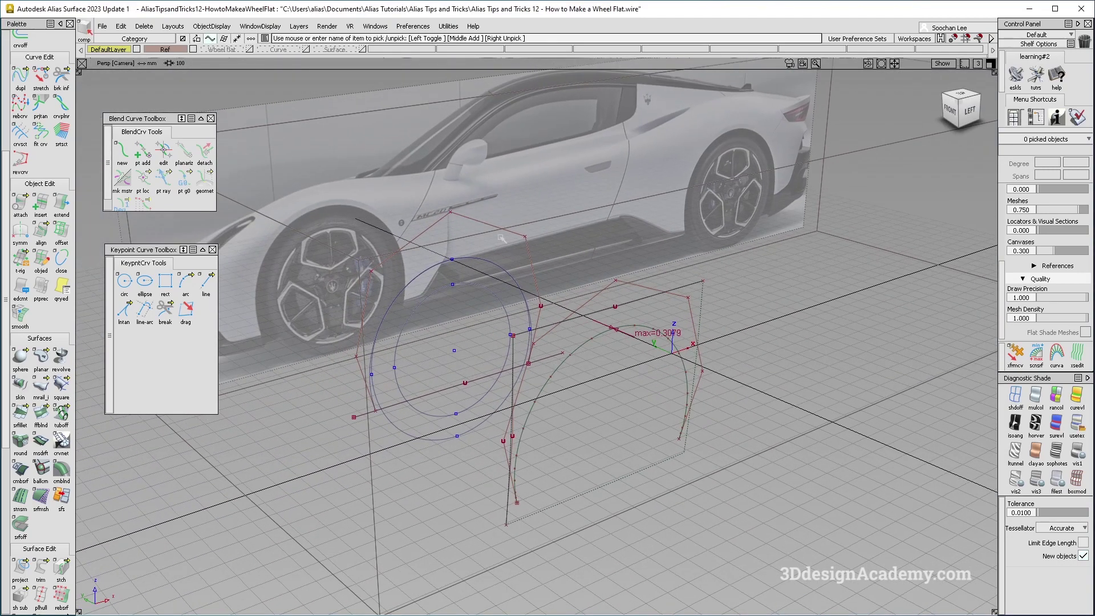
click(501, 231)
key(ctrl+v)
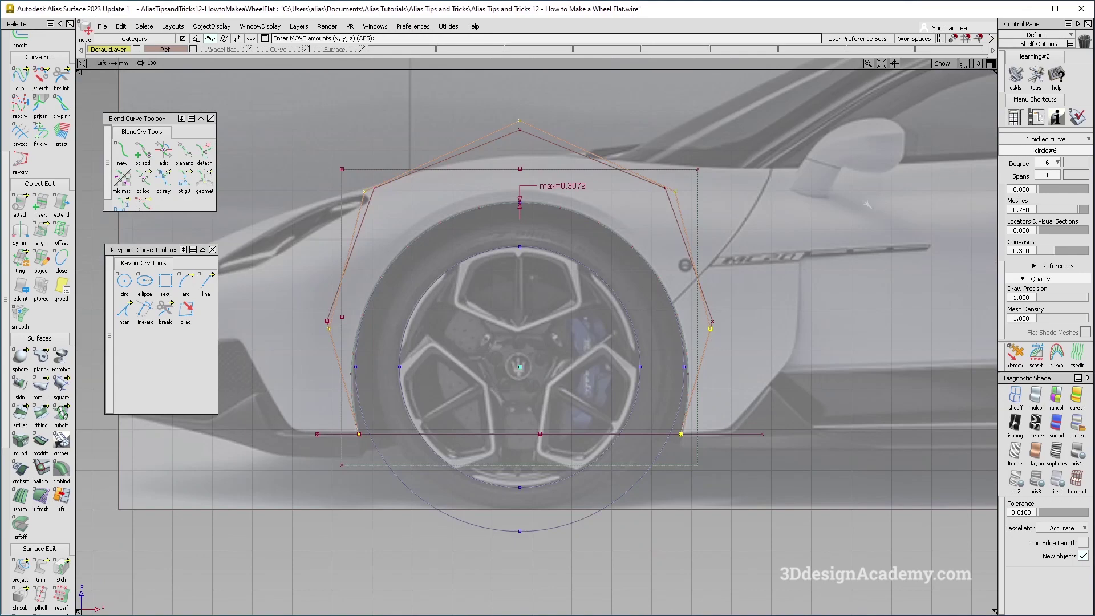
key(F8)
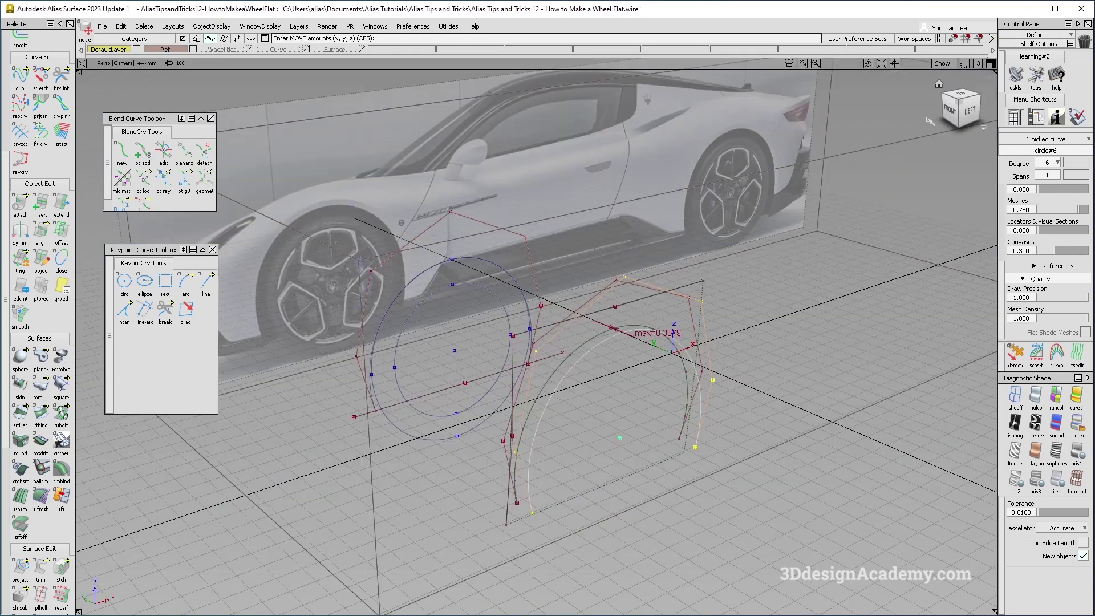
click(950, 111)
Step: Move the arch copy's end control vertices inward in the front view to follow the slant of the fitted curve
ctrl+shift+drag(677, 493, 697, 479)
alt+shift+right_drag(686, 441, 765, 442)
alt+shift+middle_drag(765, 443, 724, 444)
ctrl+shift+drag(697, 445, 673, 487)
alt+shift+right_drag(672, 487, 709, 470)
alt+shift+middle_drag(709, 469, 701, 446)
mouse_move(701, 454)
ctrl+shift+middle_down()
mouse_move(697, 492)
mouse_move(698, 465)
ctrl+shift+middle_up()
ctrl+shift+drag(698, 464, 640, 377)
alt+shift+middle_drag(630, 325, 634, 421)
ctrl+shift+middle_drag(647, 277, 686, 247)
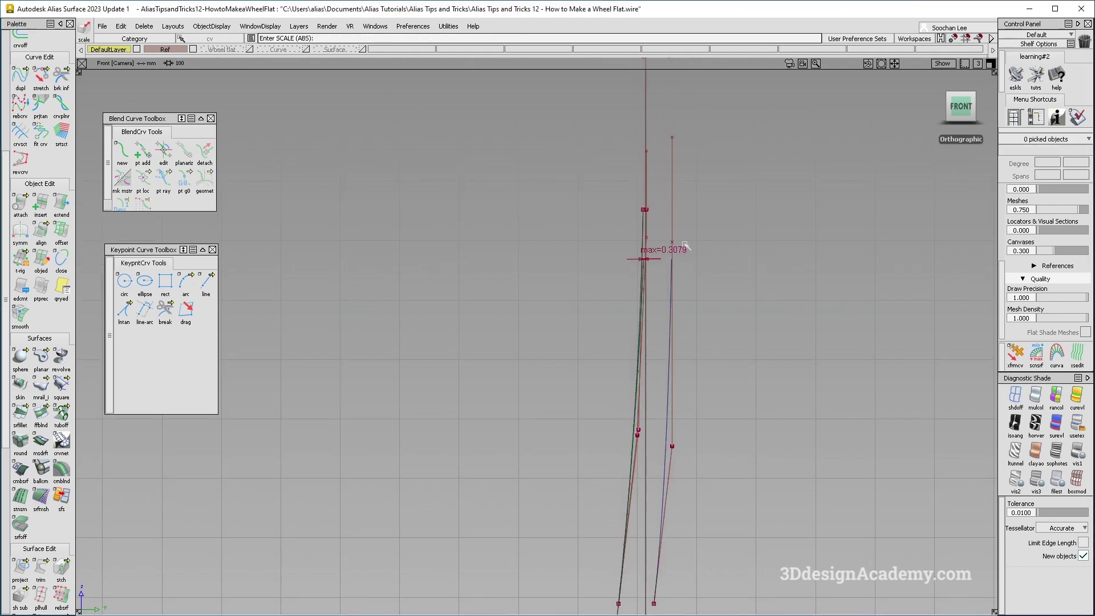
Step: Move the arch copy's second control vertices from each end slightly inward, and select its top control vertex
ctrl+shift+drag(643, 447, 693, 460)
drag(656, 429, 696, 464)
mouse_move(703, 461)
ctrl+shift+middle_down()
mouse_move(702, 495)
mouse_move(709, 451)
ctrl+shift+middle_up()
ctrl+shift+drag(644, 333, 690, 152)
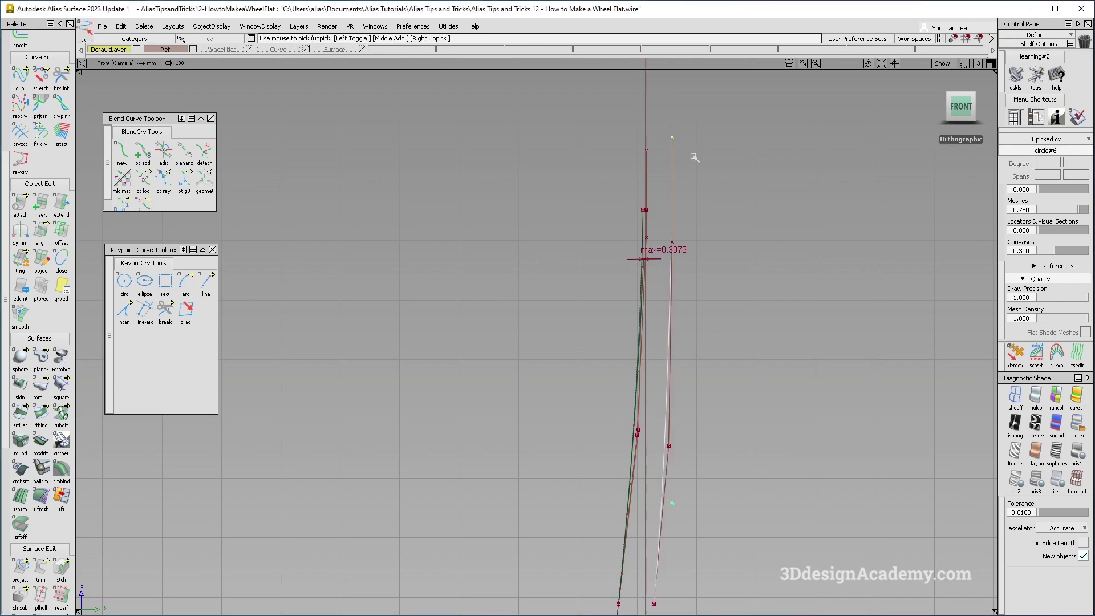
Step: Delete the hand-shaped copy of the arch curve
ctrl+shift+drag(672, 456, 668, 373)
click(668, 385)
key(Delete)
key(Return)
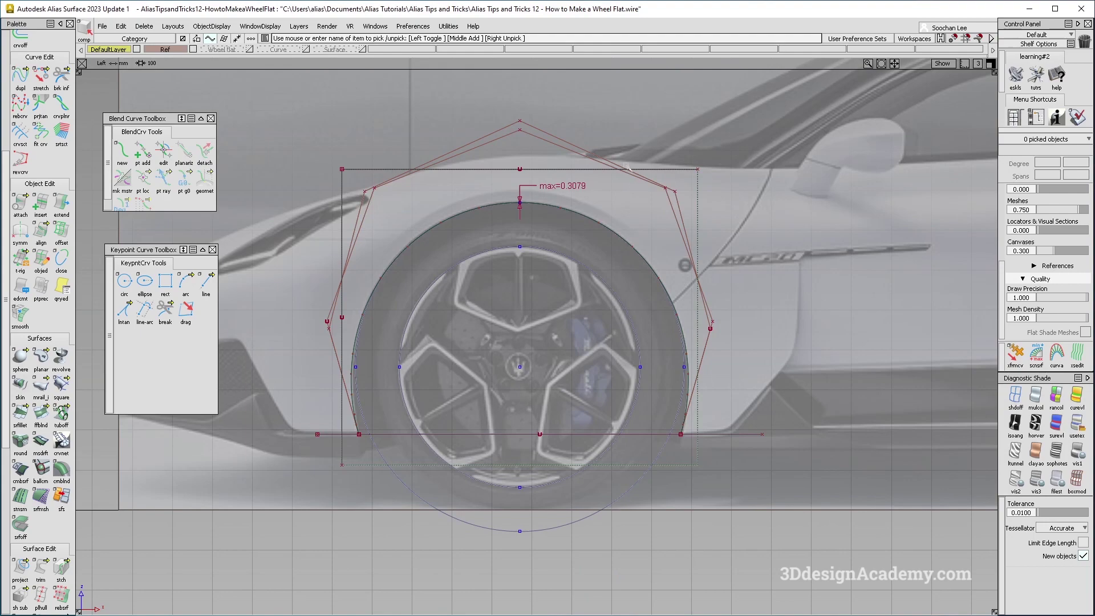
Step: Copy the original wheel arch curve in place and scale the copy up by about 1.07 as an outer arch
click(644, 266)
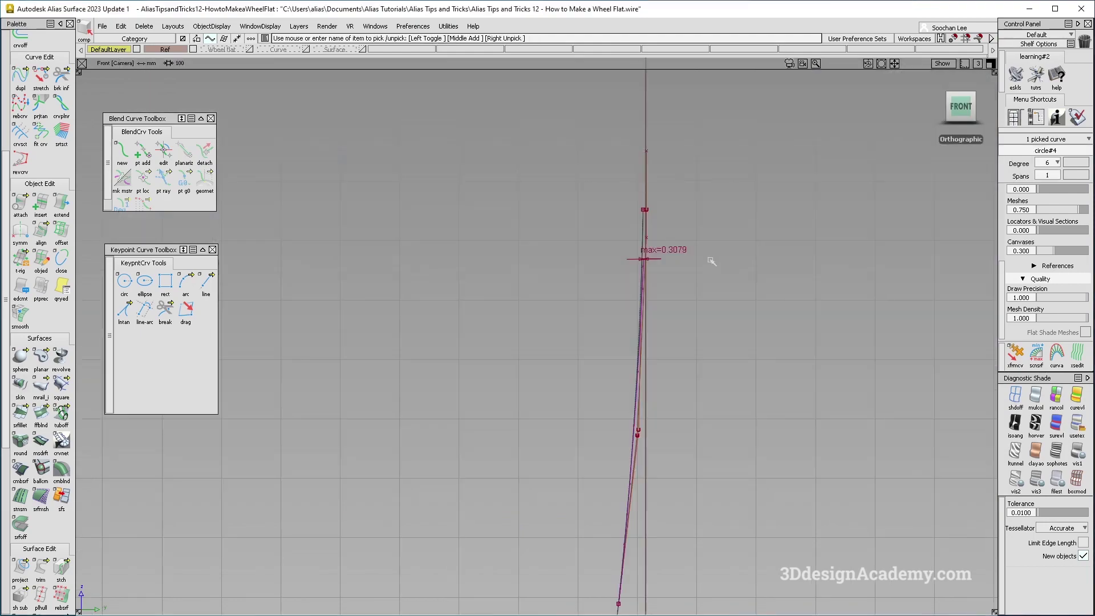
alt+shift+drag(726, 280, 534, 278)
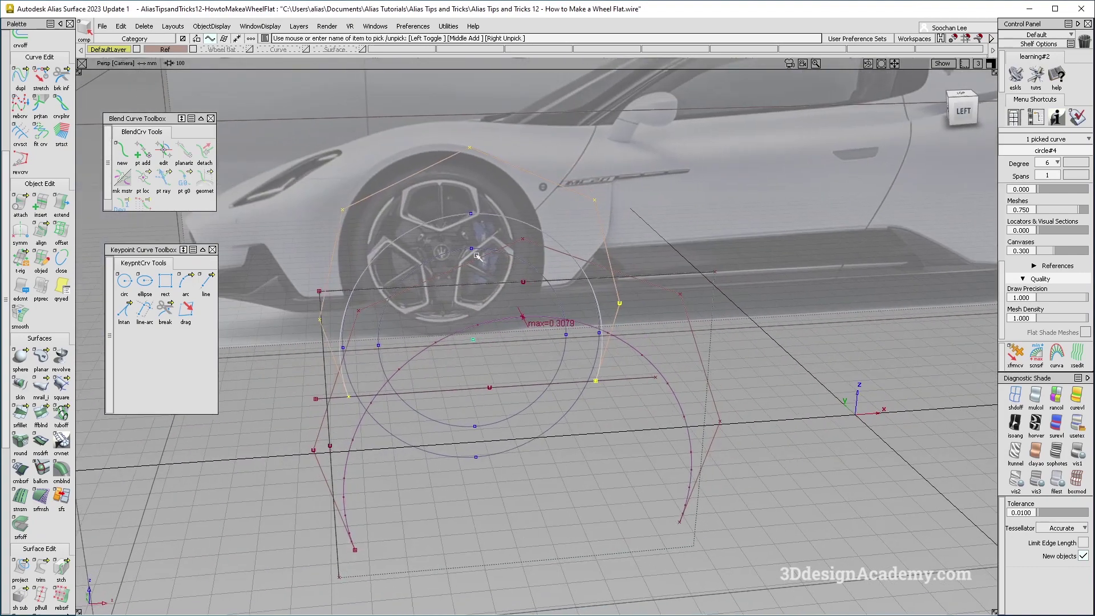
key(F6)
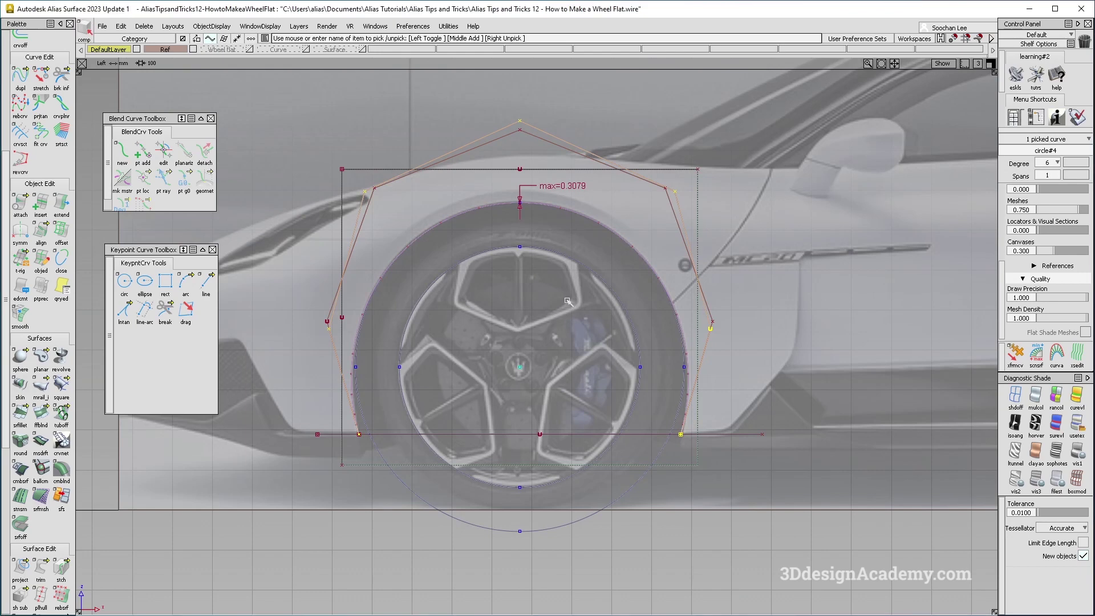
key(ctrl+c)
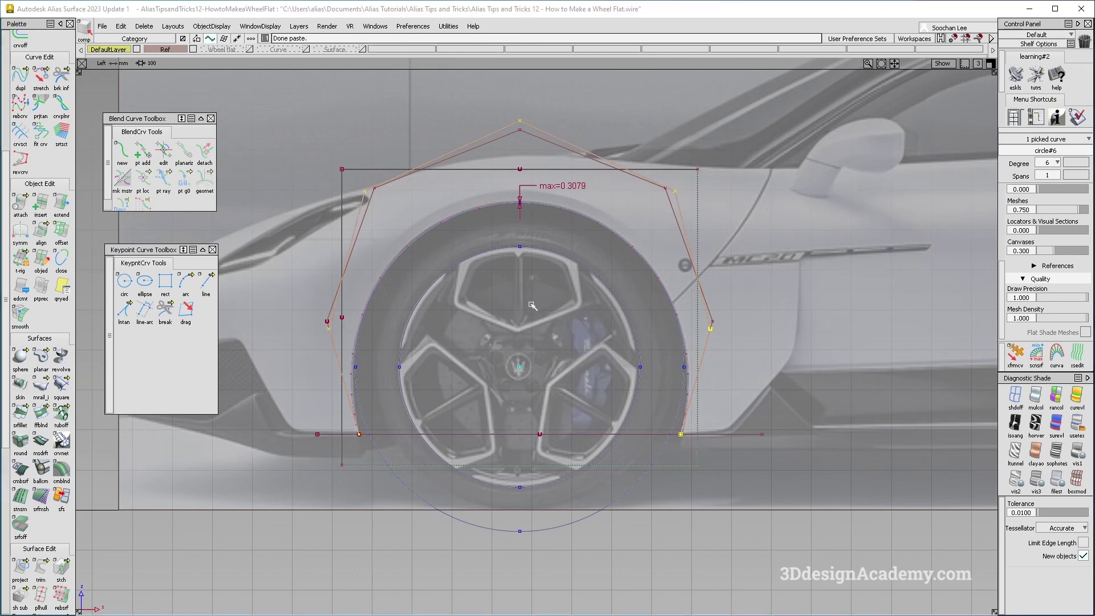
key(ctrl+v)
drag(576, 310, 589, 308)
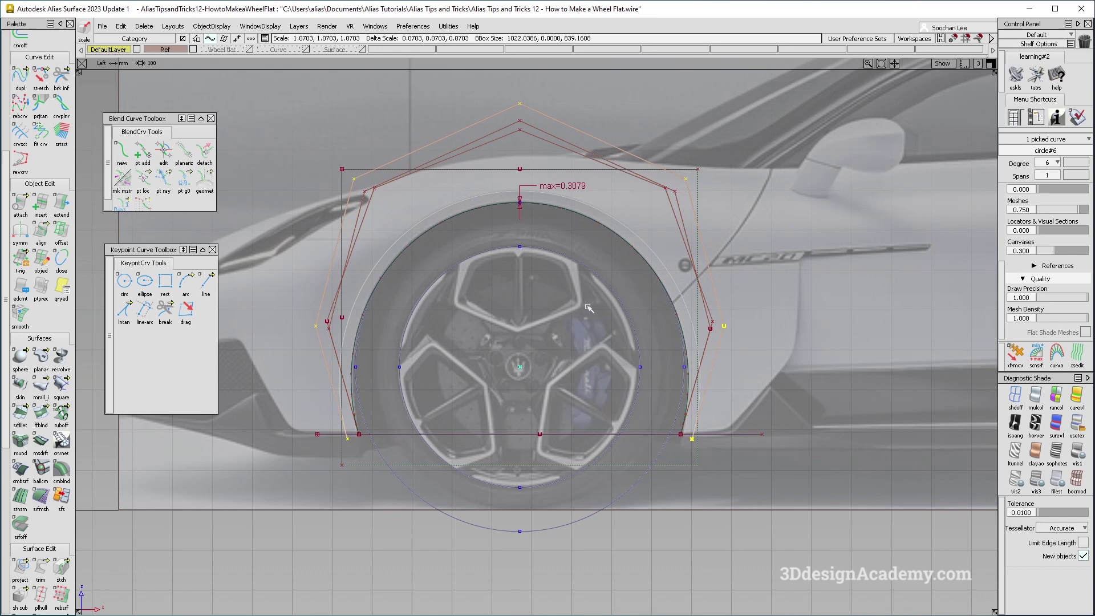
alt+shift+right_drag(591, 228, 648, 230)
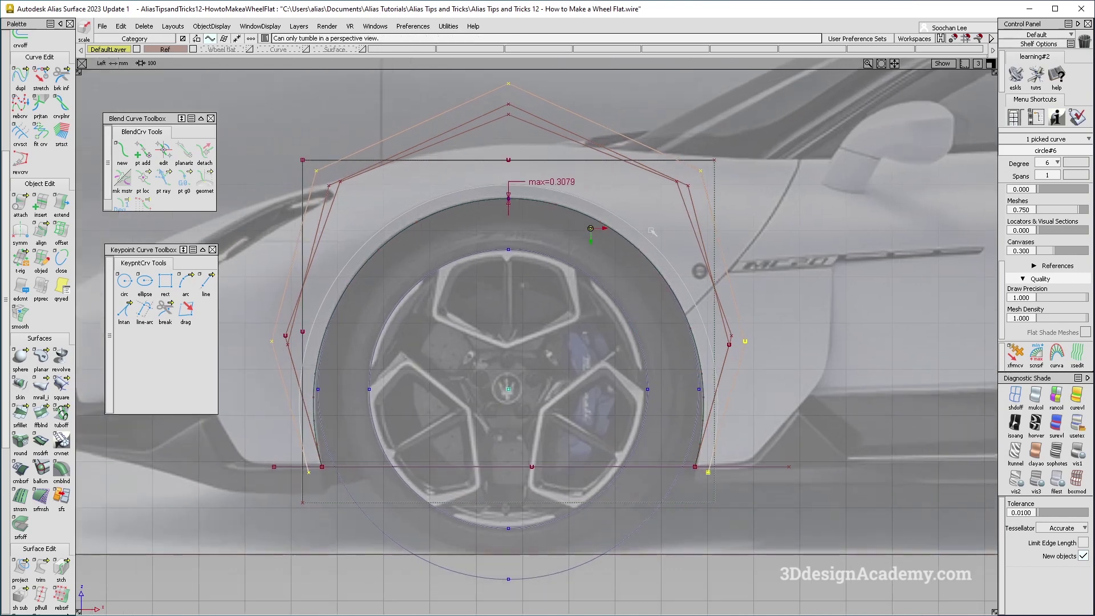
alt+shift+middle_drag(451, 308, 584, 316)
ctrl+shift+drag(467, 212, 412, 153)
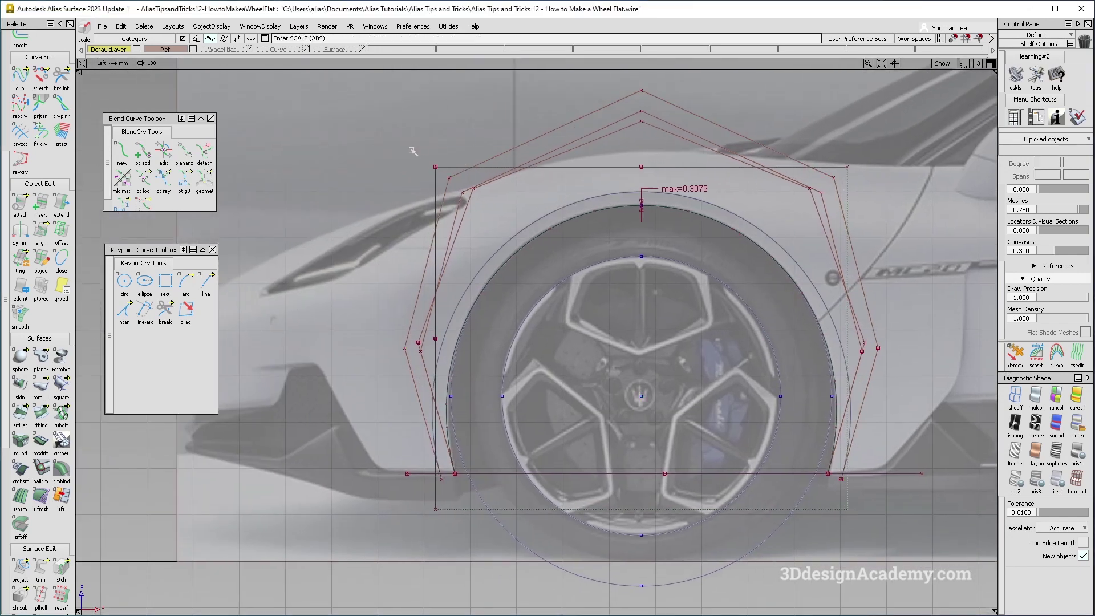
Step: Extend the body-side rail line by about 43 mm at both ends to widen the surface beyond the outer arch
click(62, 203)
click(456, 170)
click(465, 188)
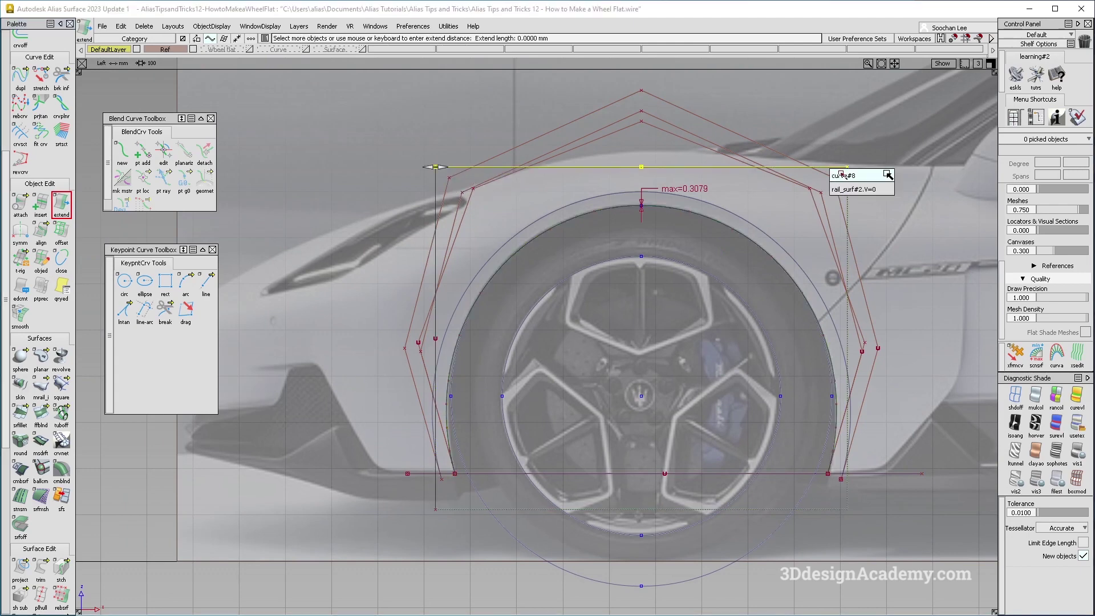
drag(814, 128, 772, 137)
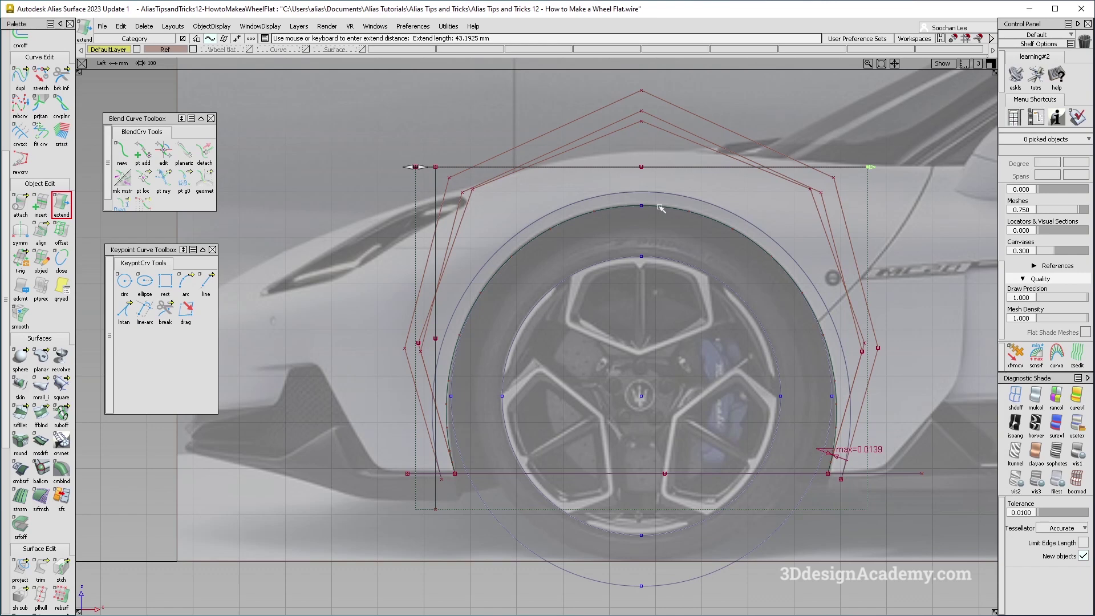
Step: Select the vertical body-side section curve and place its pivot at its upper end
ctrl+shift+drag(445, 179, 446, 202)
click(436, 185)
ctrl+shift+middle_drag(435, 185, 388, 161)
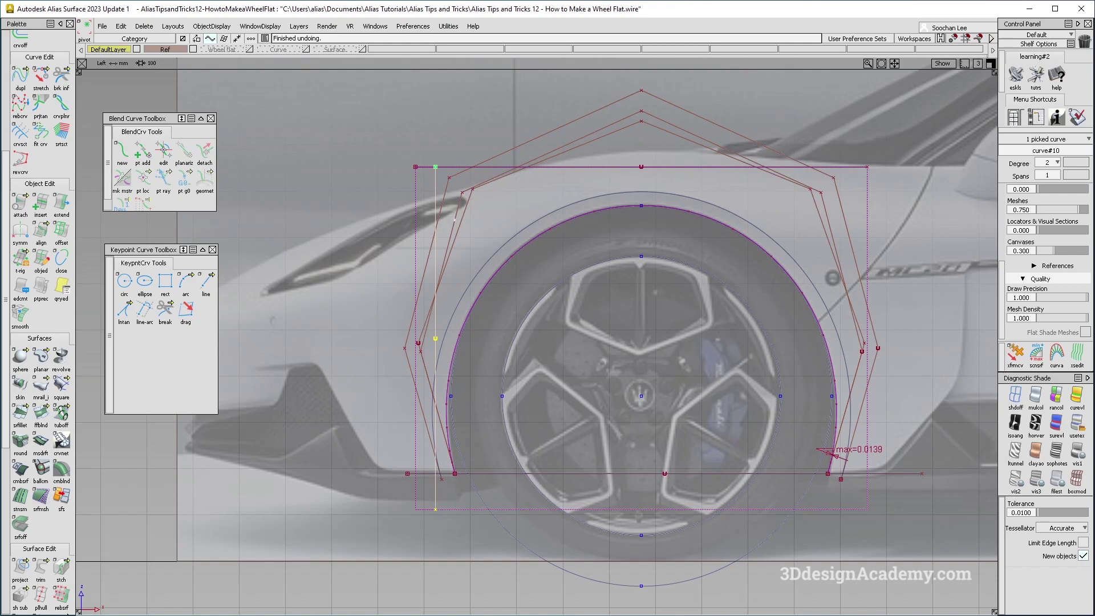
key(F8)
alt+shift+drag(433, 260, 797, 282)
key(F6)
key(F7)
key(F8)
click(958, 110)
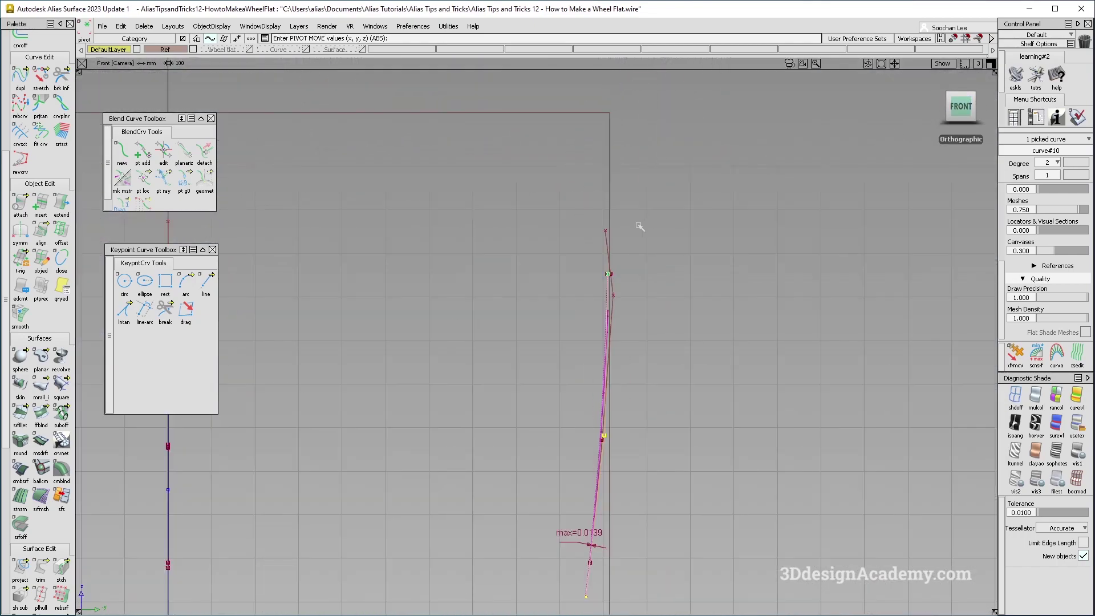
Step: Delete the existing fitted arch curve on the body-side surface
click(607, 249)
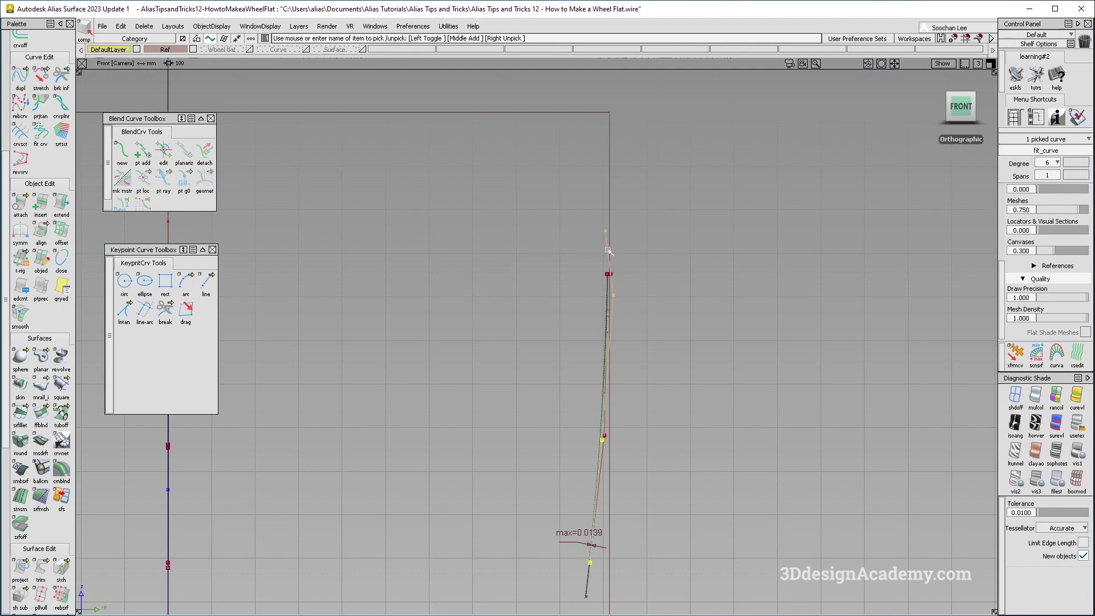
key(Delete)
key(Return)
Step: Move the vertical section curve onto the front end of the extended rail line, snapping it to the line
key(F7)
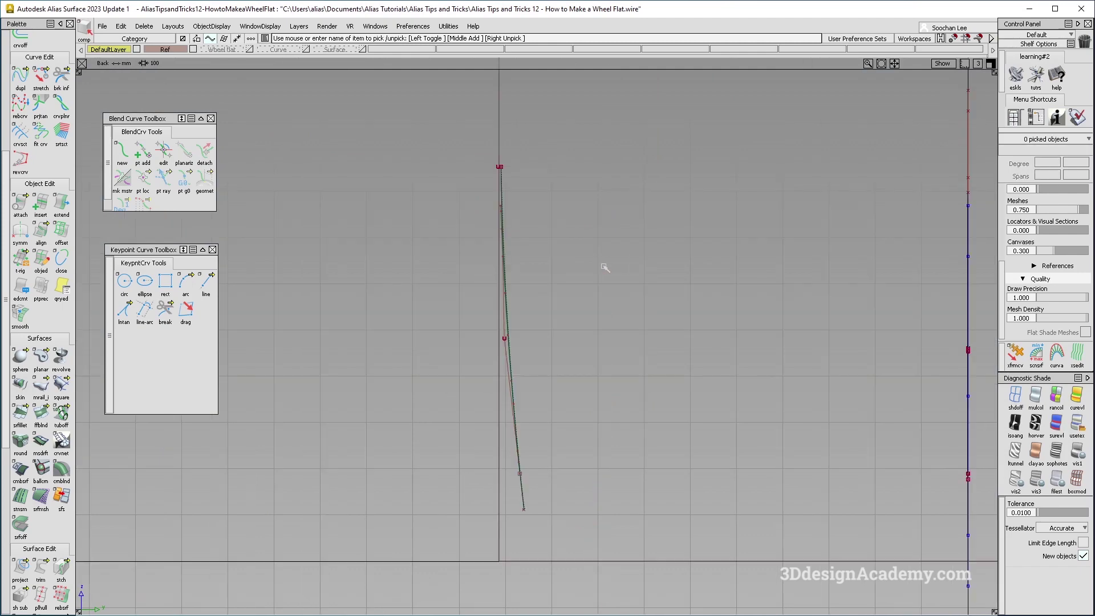
key(F6)
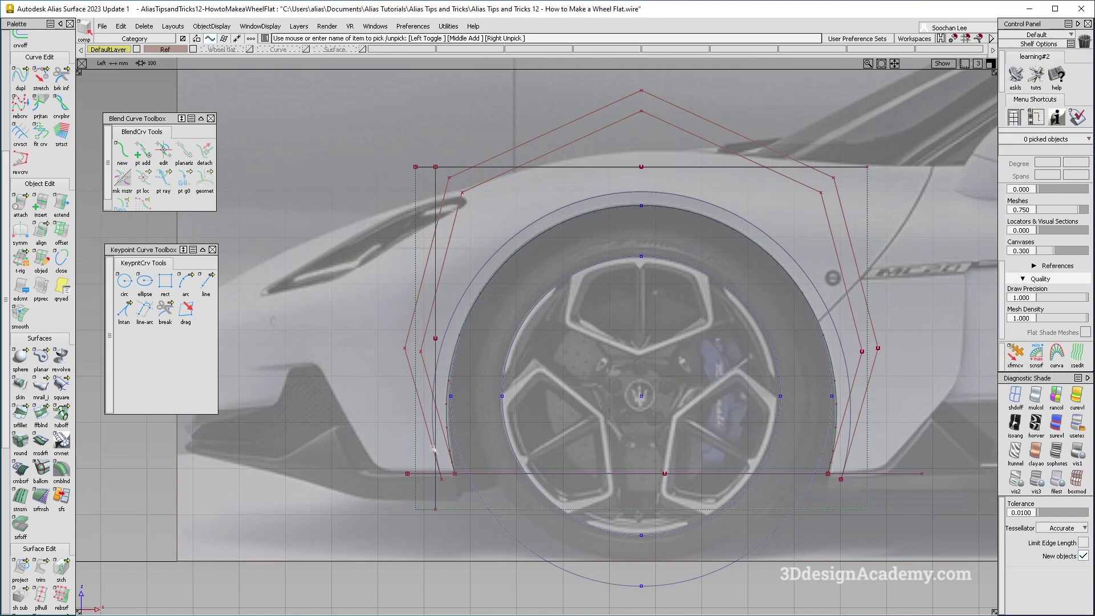
alt+shift+middle_drag(532, 255, 514, 271)
click(417, 202)
ctrl+drag(417, 202, 378, 165)
key(F8)
alt+shift+drag(590, 336, 318, 408)
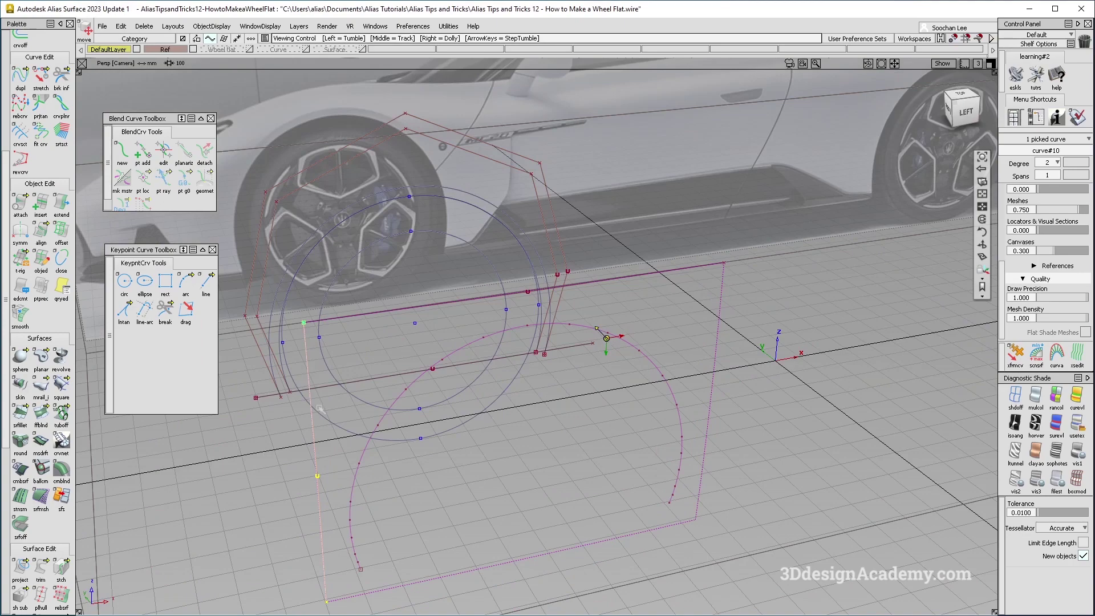
alt+shift+middle_drag(446, 416, 472, 302)
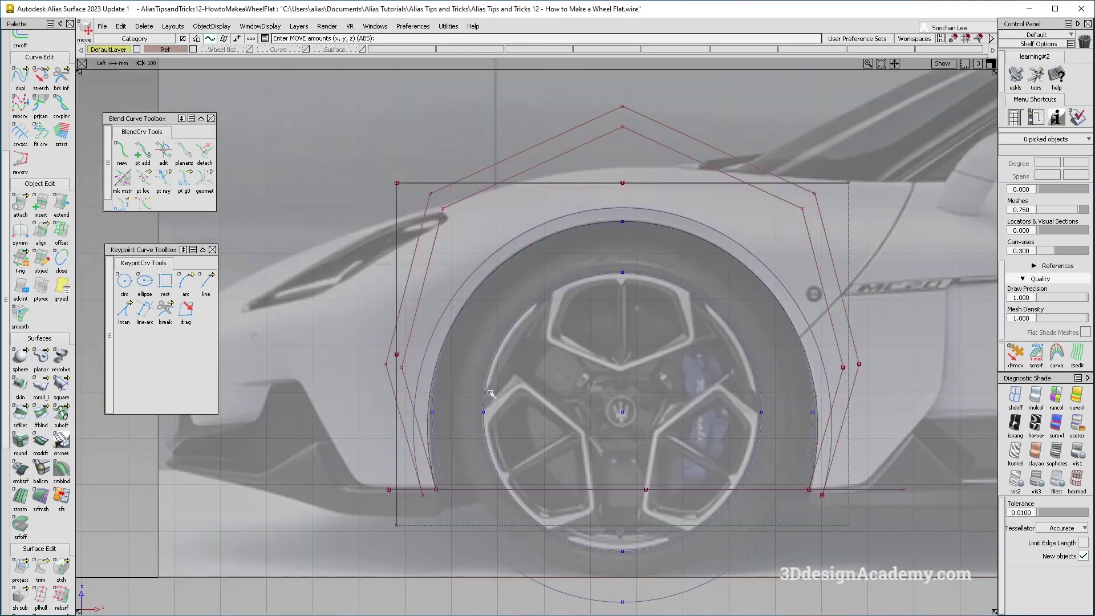
Step: Project the inner and outer arch curves onto the widened surface and fit degree 6, single-span curves to them
double_click(20, 568)
click(514, 244)
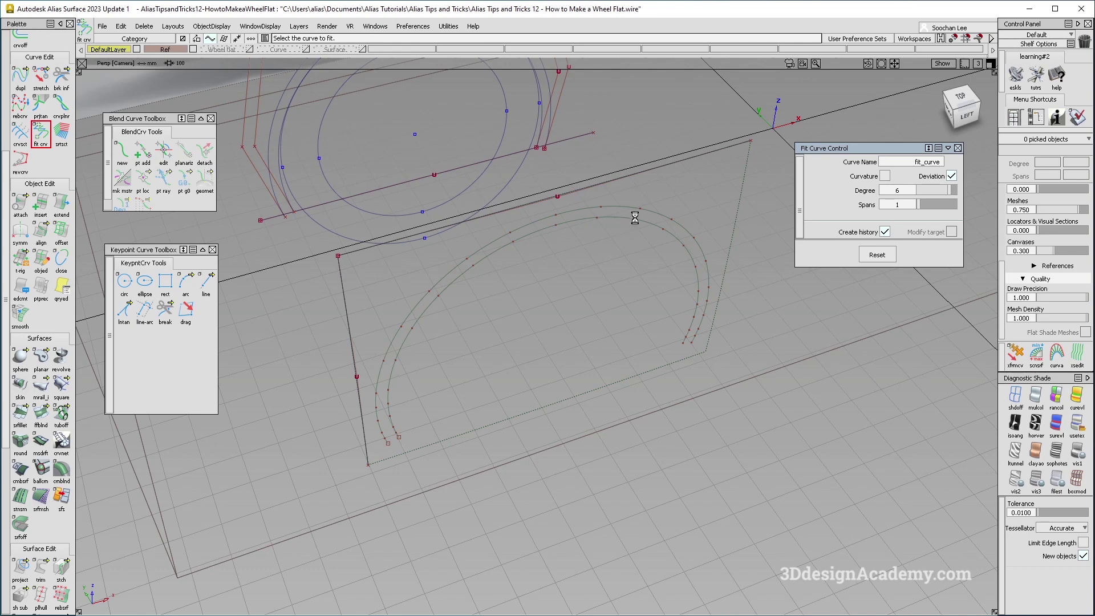
click(634, 220)
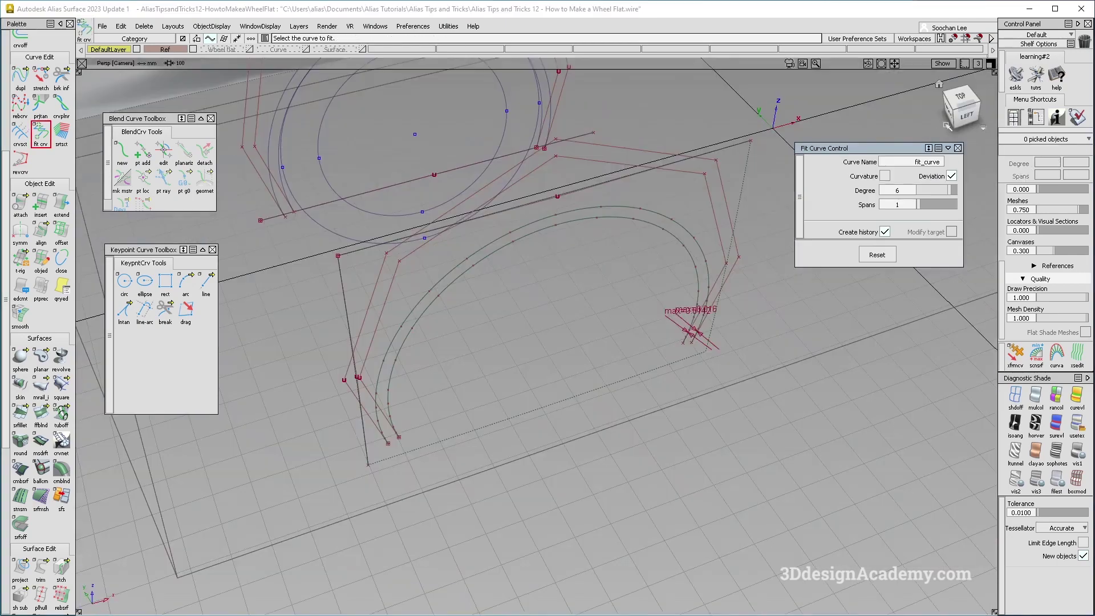
Step: Nudge control vertices of the two fitted arch curves slightly in the front view to refine their side profile
click(948, 113)
alt+shift+middle_drag(621, 201, 575, 261)
ctrl+shift+drag(555, 135, 600, 189)
ctrl+shift+middle_drag(648, 311, 648, 226)
middle_drag(645, 237, 645, 238)
drag(647, 240, 654, 242)
ctrl+shift+drag(658, 337, 658, 235)
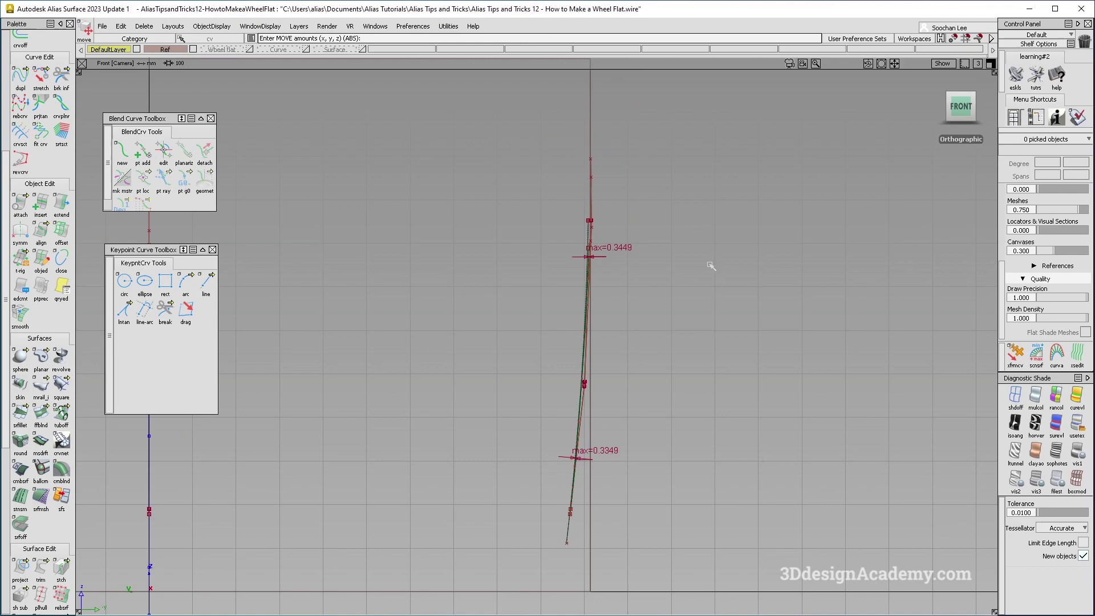
Step: Copy the two original arch curves and move the copies outboard, beyond the fitted arches
key(F7)
key(F8)
alt+shift+drag(515, 242, 459, 145)
alt+shift+right_drag(459, 145, 525, 173)
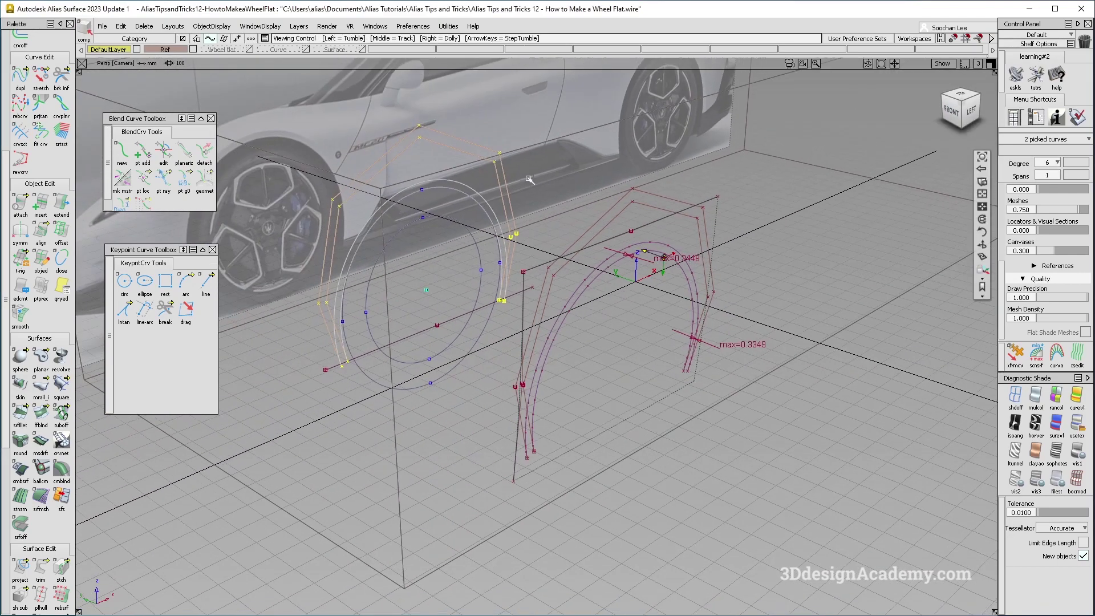
key(ctrl+r)
ctrl+shift+middle_drag(637, 368, 925, 402)
key(F6)
key(ctrl+alt+p)
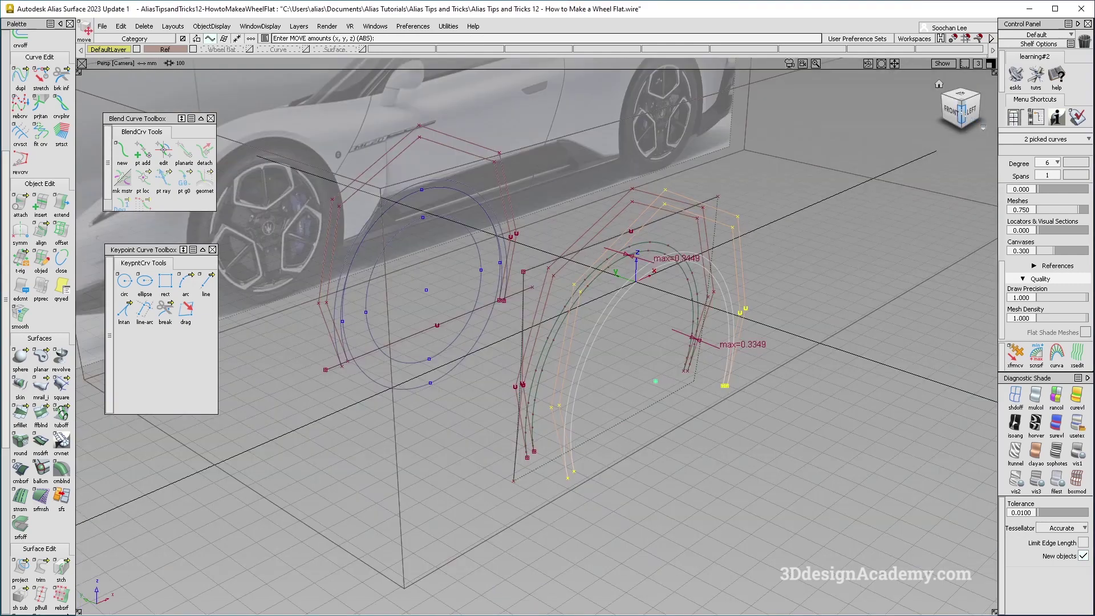
Step: Move the end control vertices of both arch copies slightly toward the car's centre
key(ctrl+alt+f)
ctrl+shift+drag(667, 430, 648, 420)
ctrl+shift+middle_drag(696, 450, 707, 431)
middle_drag(699, 443, 686, 442)
alt+shift+drag(662, 341, 660, 339)
alt+shift+right_drag(661, 339, 801, 375)
Step: Shift the second control vertices from each end of both arch copies slightly toward the car's centre
click(960, 103)
alt+shift+right_drag(726, 372, 457, 385)
alt+shift+middle_drag(812, 374, 655, 317)
alt+shift+middle_drag(752, 287, 675, 329)
alt+shift+right_drag(676, 330, 565, 366)
alt+shift+middle_drag(702, 405, 643, 296)
ctrl+shift+drag(540, 410, 514, 347)
drag(495, 353, 538, 396)
ctrl+shift+middle_drag(552, 398, 561, 382)
key(ctrl+z)
ctrl+shift+drag(518, 434, 514, 374)
ctrl+shift+drag(541, 365, 537, 395)
ctrl+shift+middle_drag(578, 414, 581, 381)
middle_drag(581, 381, 576, 383)
Step: Compare the profile of the hand-shaped arch copies with the fitted arches in the side and front views
key(F7)
key(F6)
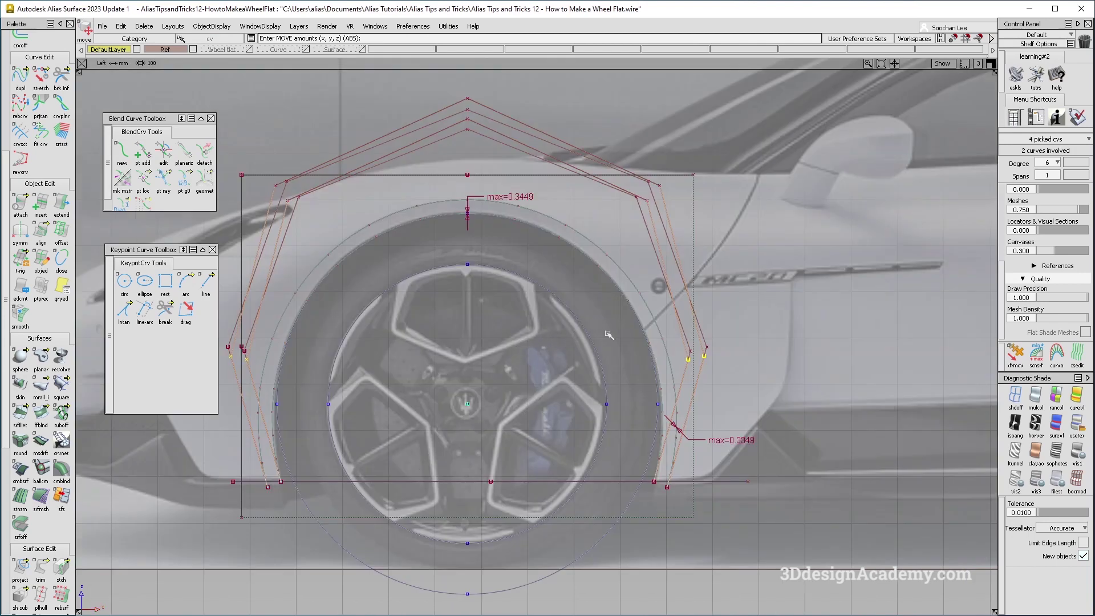
key(F8)
alt+shift+middle_drag(543, 262, 573, 352)
alt+shift+right_drag(543, 244, 782, 255)
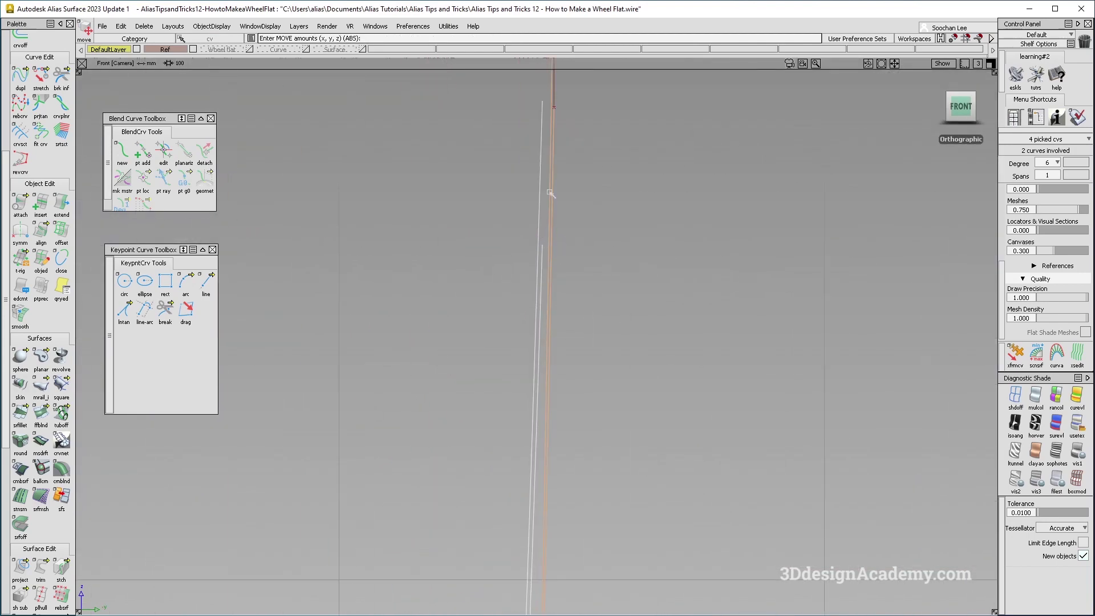
scroll(548, 234, down, 3)
scroll(419, 320, up, 4)
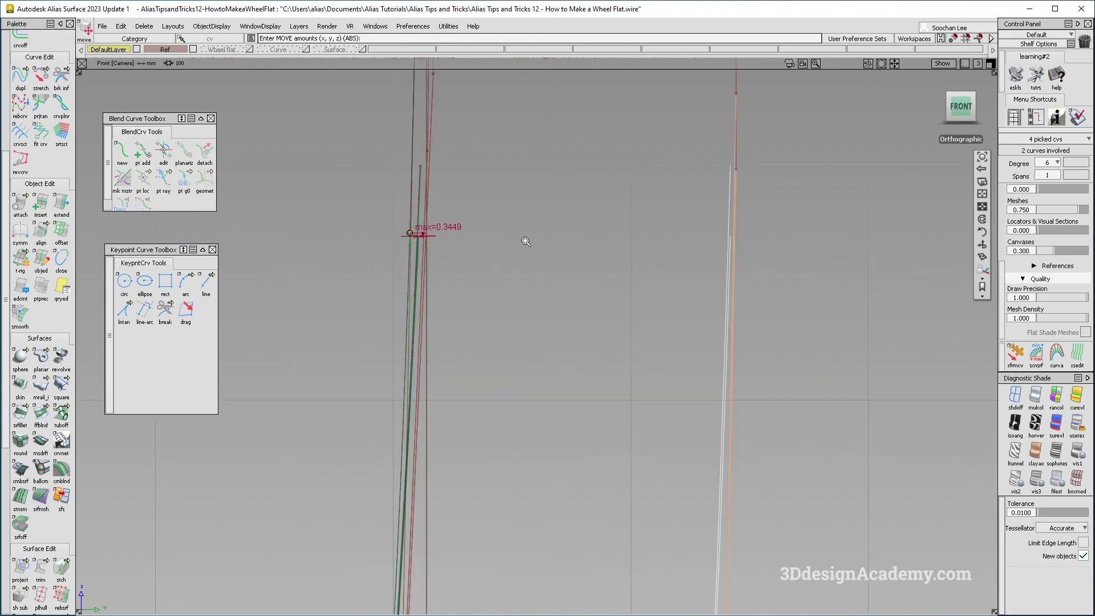
alt+shift+right_drag(626, 292, 540, 332)
alt+shift+middle_drag(540, 333, 590, 291)
ctrl+shift+drag(599, 533, 604, 408)
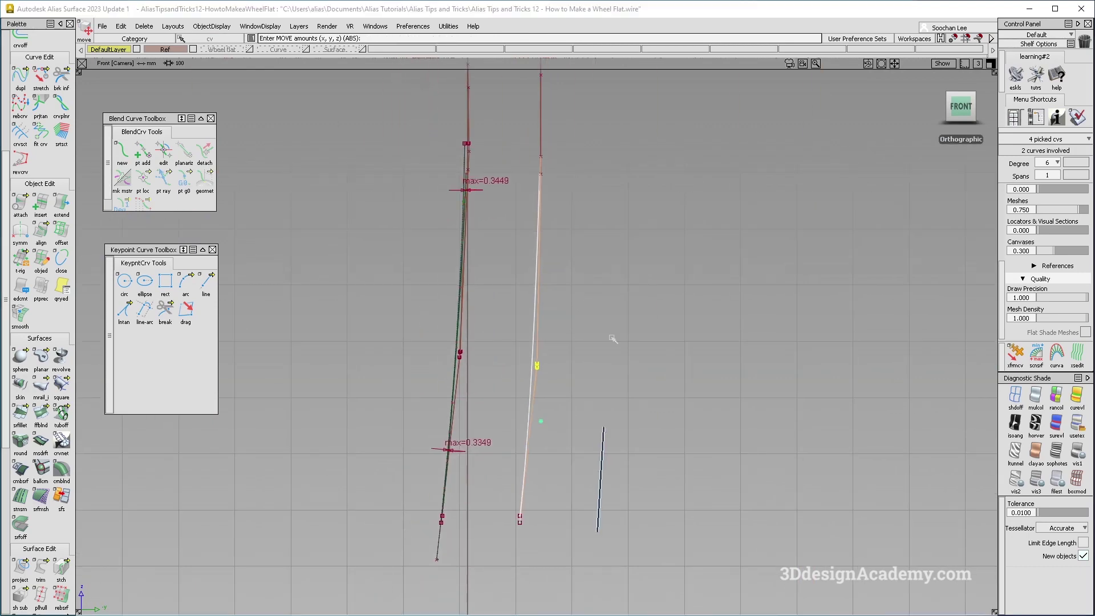
Step: Delete the two hand-shaped copies of the arch curves
key(F8)
alt+shift+drag(704, 221, 668, 336)
ctrl+shift+drag(755, 322, 799, 371)
alt+shift+drag(780, 425, 720, 349)
key(Delete)
key(Return)
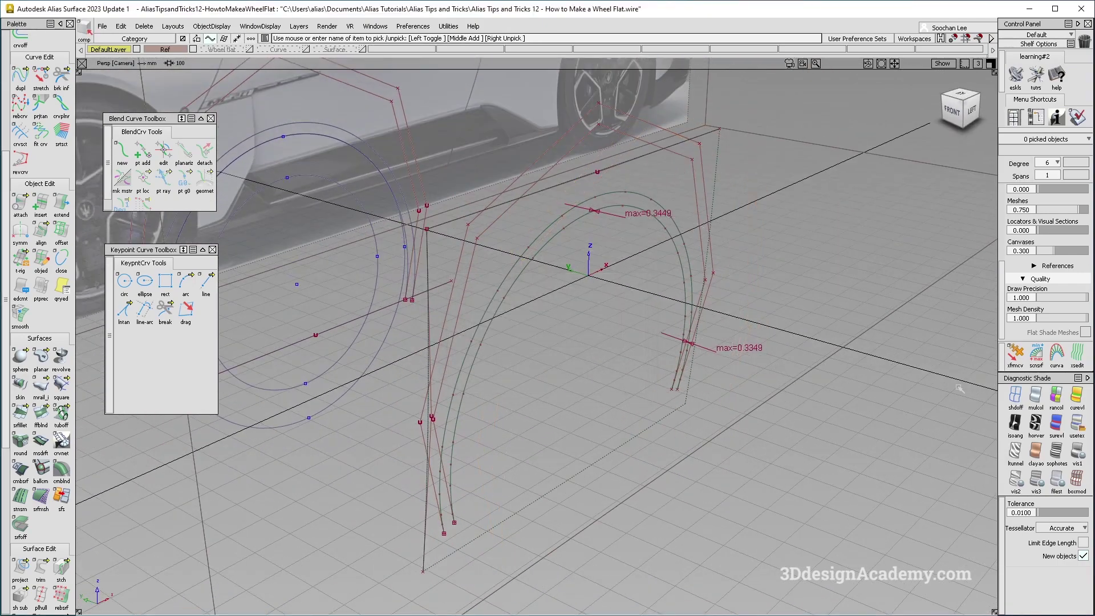
Step: Shade the body-side surface in multi color and view it from the side
click(1036, 397)
alt+shift+drag(610, 264, 640, 374)
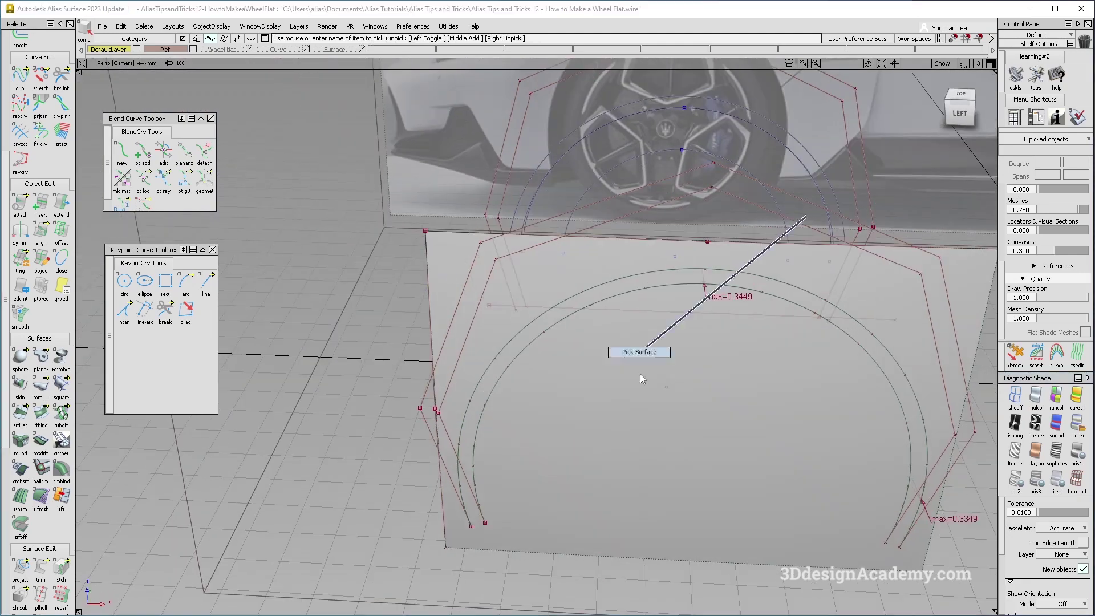
key(F6)
alt+shift+middle_drag(493, 285, 574, 286)
Step: Select the inner and outer fitted arch curves and examine them against the shaded surface
ctrl+shift+drag(598, 445, 562, 237)
ctrl+shift+drag(398, 126, 496, 166)
click(519, 123)
click(530, 136)
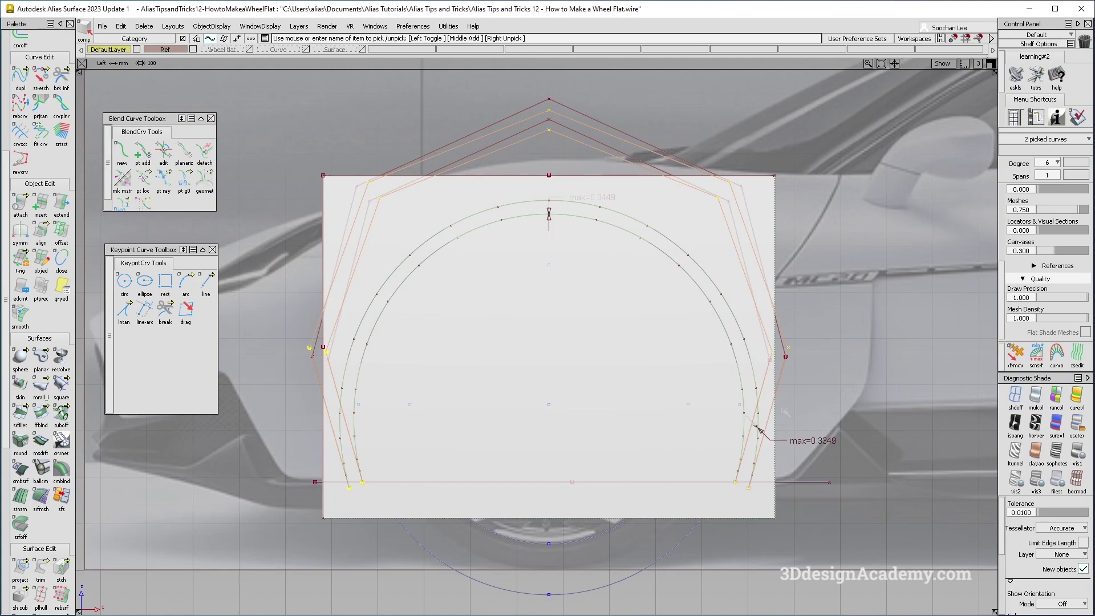
key(F8)
alt+shift+drag(644, 338, 625, 306)
alt+shift+right_drag(626, 306, 653, 270)
alt+shift+drag(654, 270, 708, 317)
Step: Create a new layer, assign the original arches, circles, construction lines and body-side surface to it, and hide it
click(524, 356)
click(299, 27)
click(311, 40)
alt+shift+middle_drag(680, 308, 742, 293)
ctrl+shift+drag(337, 171, 302, 155)
drag(301, 149, 516, 475)
drag(571, 311, 597, 326)
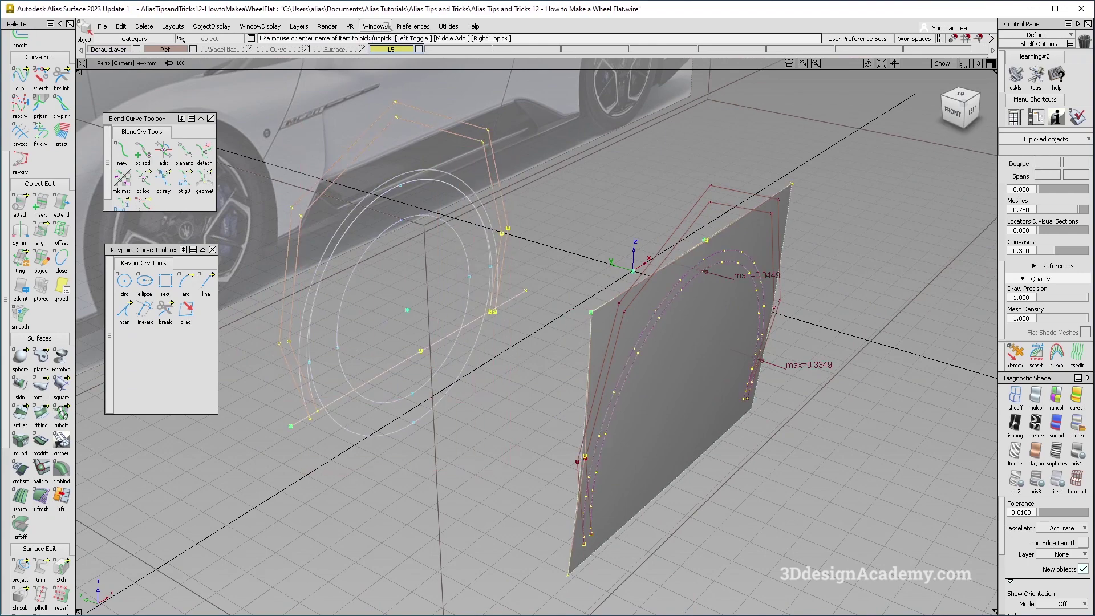
drag(397, 50, 400, 63)
click(420, 50)
alt+shift+drag(741, 384, 593, 374)
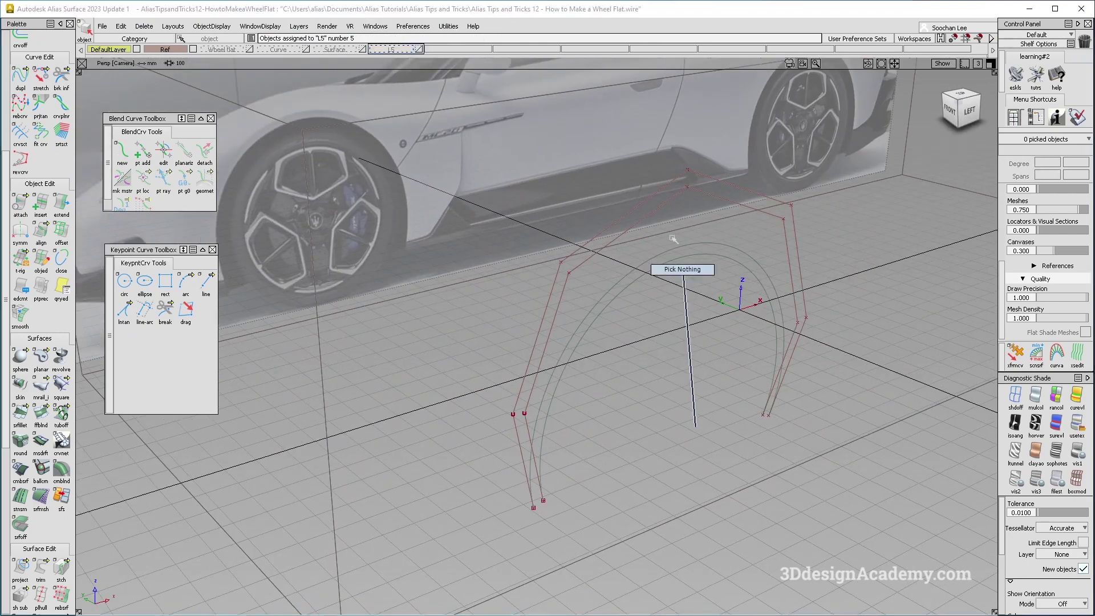
Step: Create a Skin surface between the inner and outer fitted arch curves
key(F6)
click(22, 388)
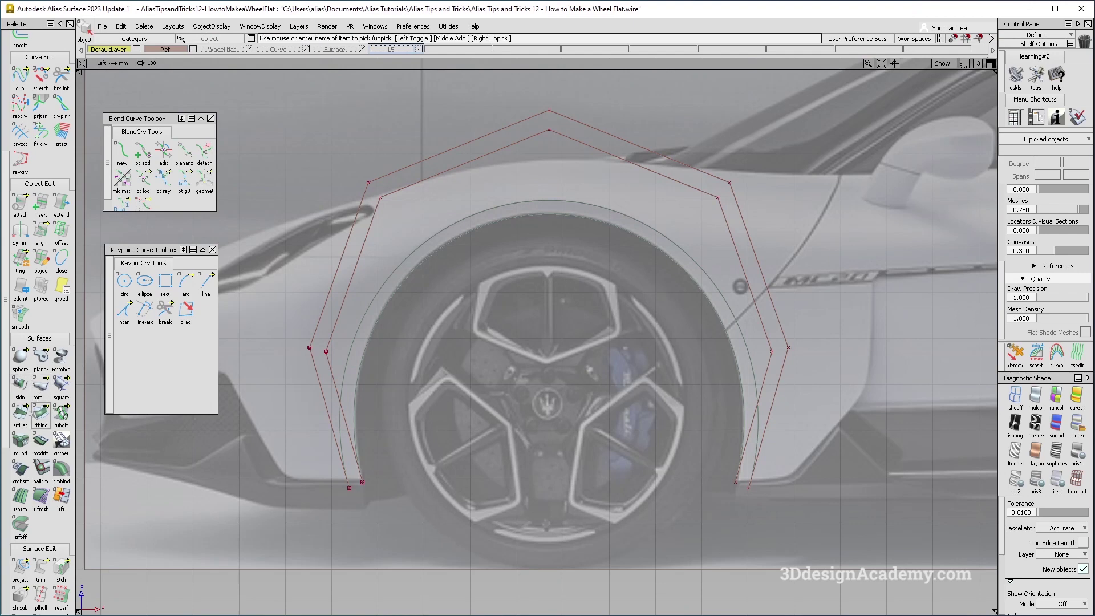
click(577, 217)
click(574, 202)
key(F8)
click(709, 243)
alt+shift+right_drag(722, 254, 765, 255)
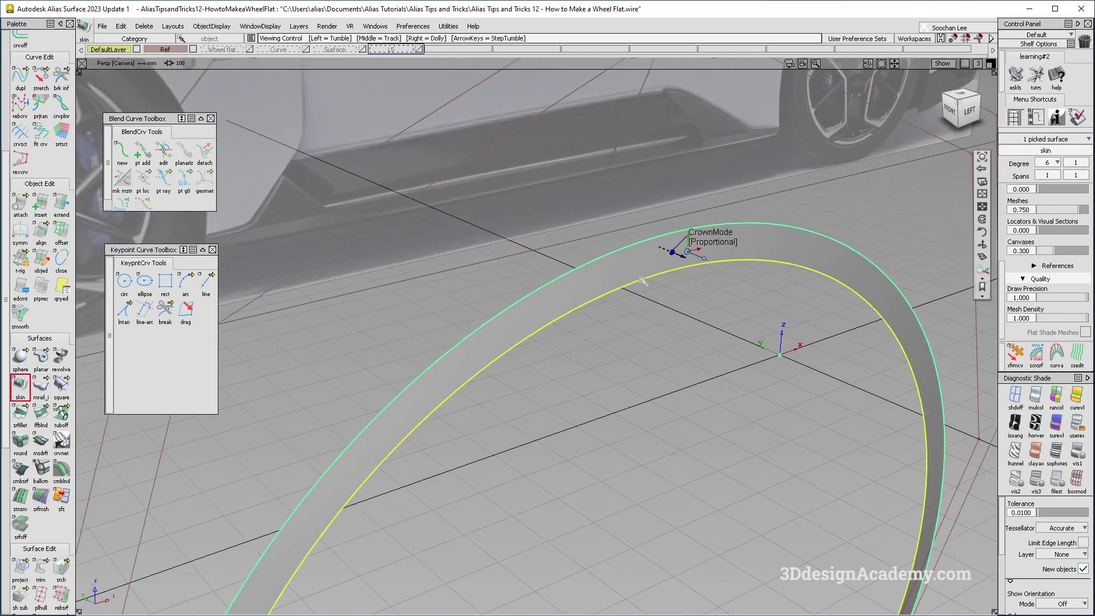
Step: Set the skin surface's proportional crown to 0.005
alt+shift+drag(641, 279, 664, 285)
click(675, 255)
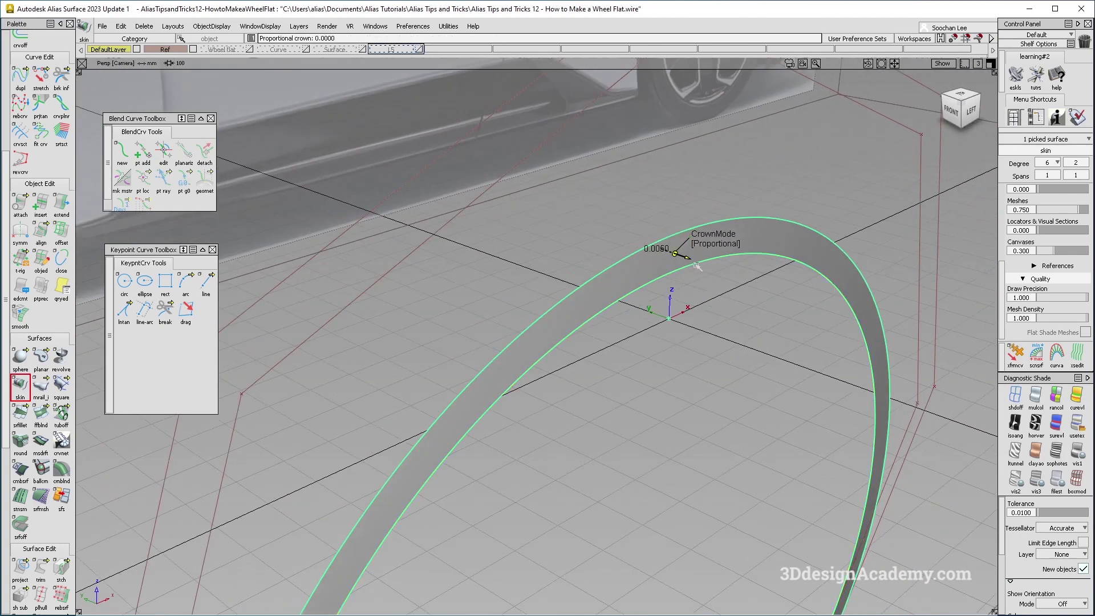
text(0.005)
key(Return)
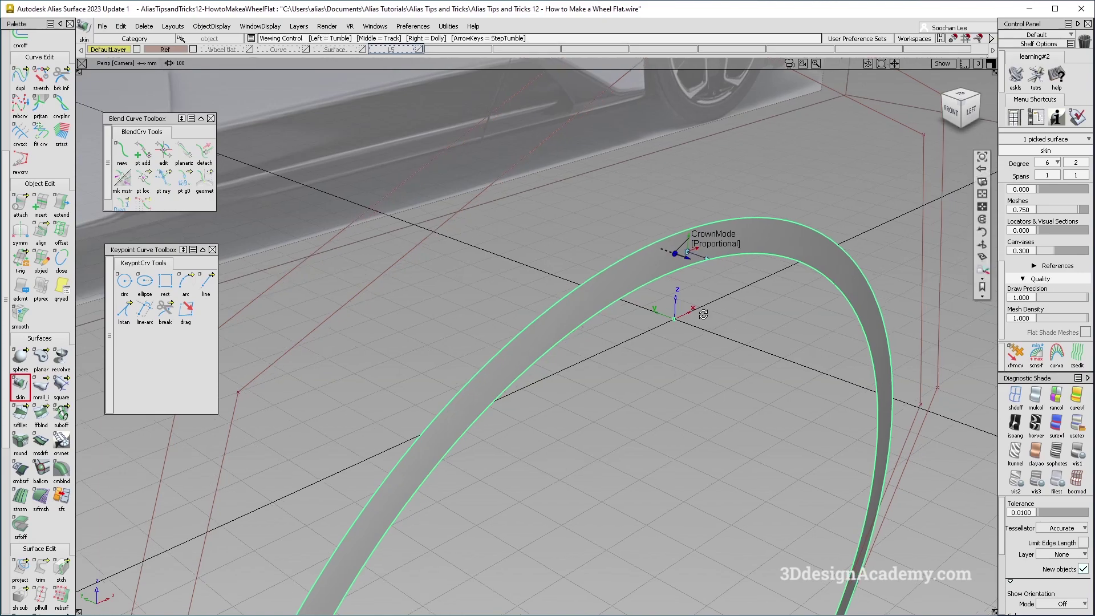
Step: Select the two arch curves bordering the skin surface and examine the resulting wheel flat
alt+shift+drag(717, 310, 599, 338)
alt+shift+right_drag(599, 337, 638, 453)
ctrl+shift+drag(679, 454, 685, 337)
ctrl+shift+drag(726, 262, 610, 229)
drag(598, 204, 693, 328)
alt+shift+drag(707, 379, 759, 404)
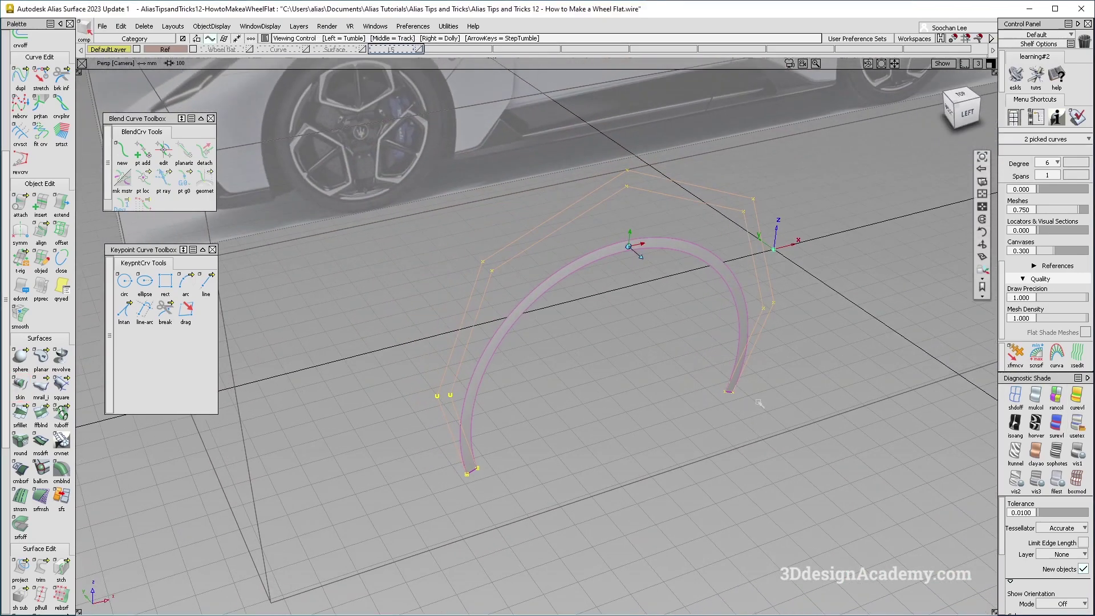
Step: Shade the wheel flat with the Showroom reflection map and examine its reflections from several angles
click(759, 404)
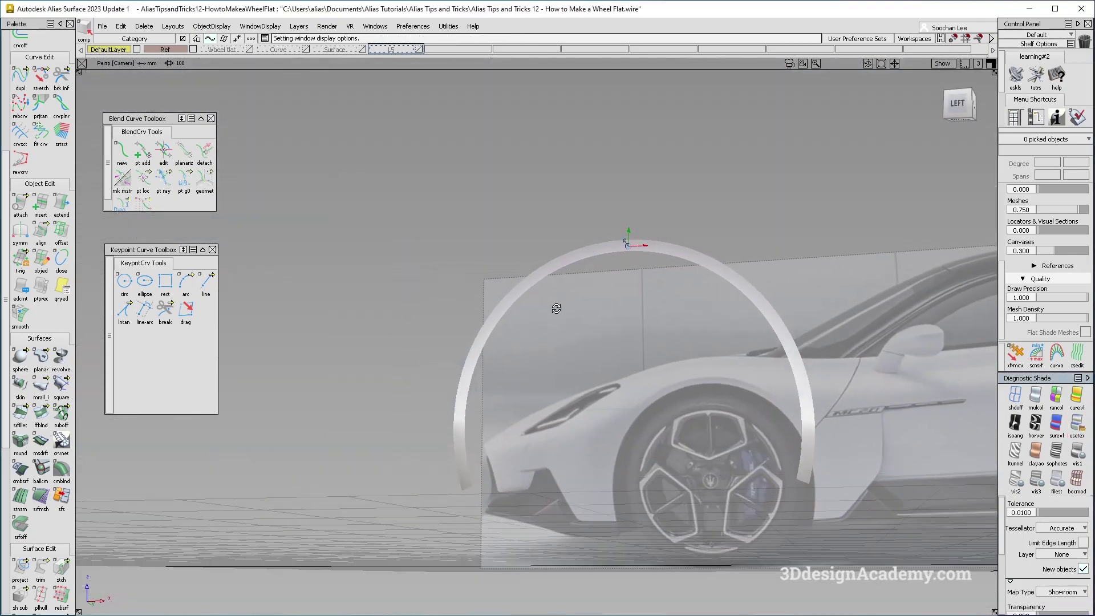
alt+shift+drag(556, 309, 584, 386)
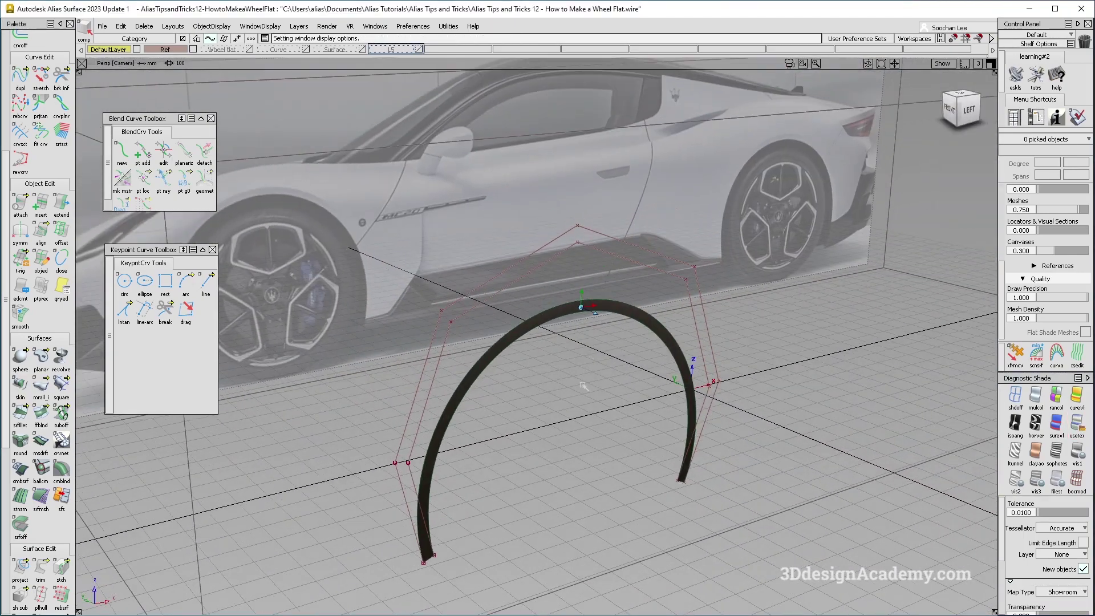
alt+shift+right_drag(589, 334, 596, 332)
mouse_move(596, 333)
alt+shift+middle_down()
mouse_move(645, 398)
mouse_move(638, 379)
alt+shift+middle_up()
ctrl+shift+drag(692, 452, 707, 338)
ctrl+shift+right_drag(706, 336, 708, 338)
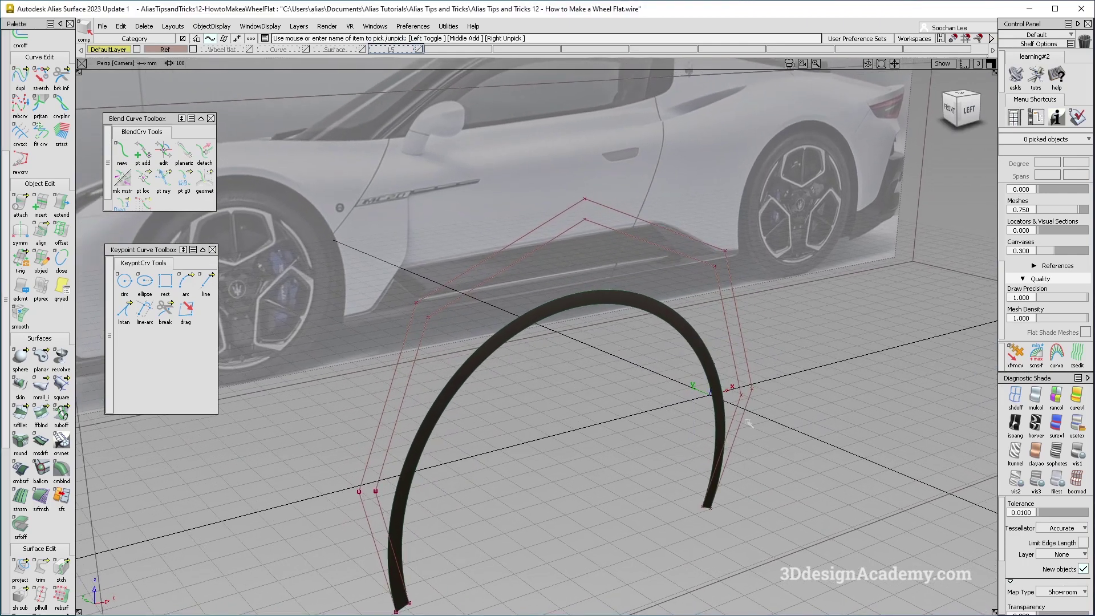